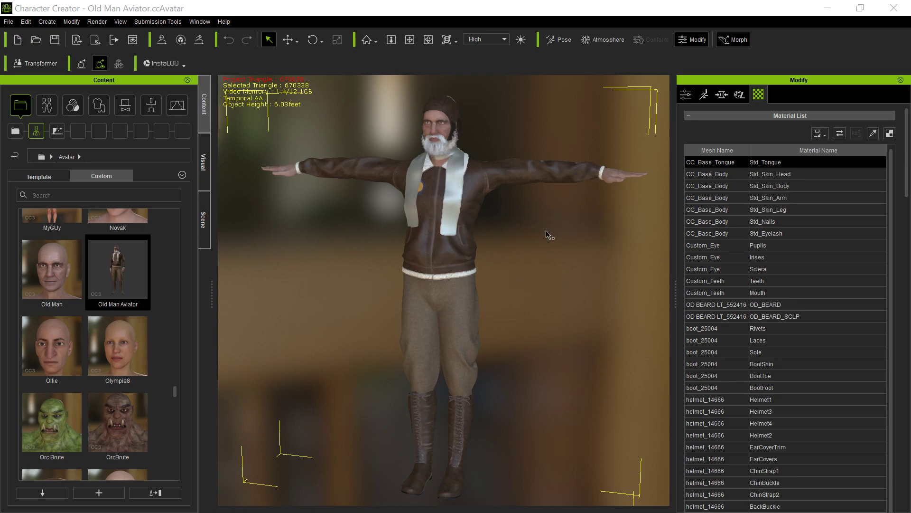
# Delete the white beard and then the scarf from the Old Man Aviator.
pyautogui.click(437, 152)
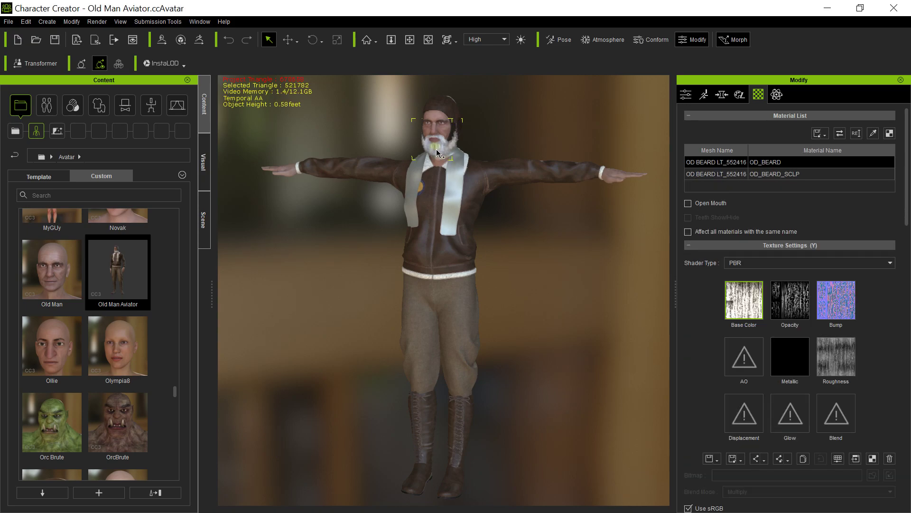
pyautogui.press('Delete')
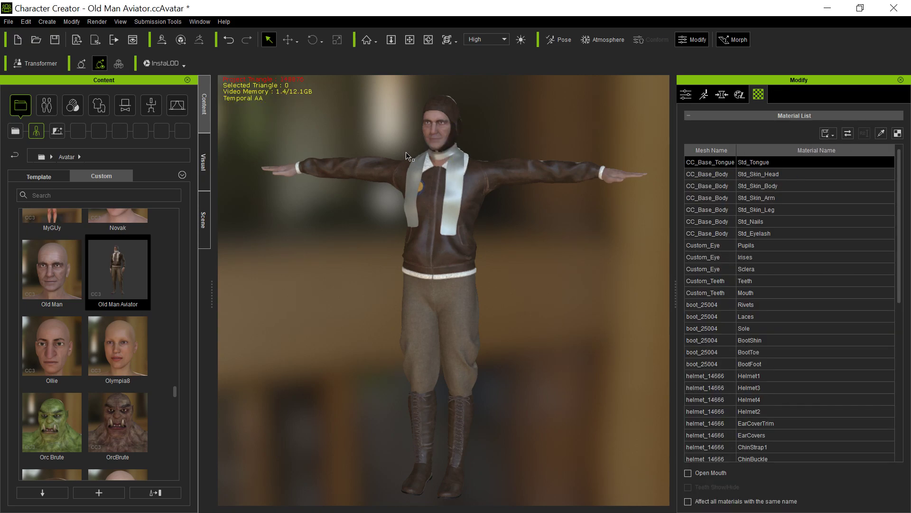
pyautogui.click(451, 201)
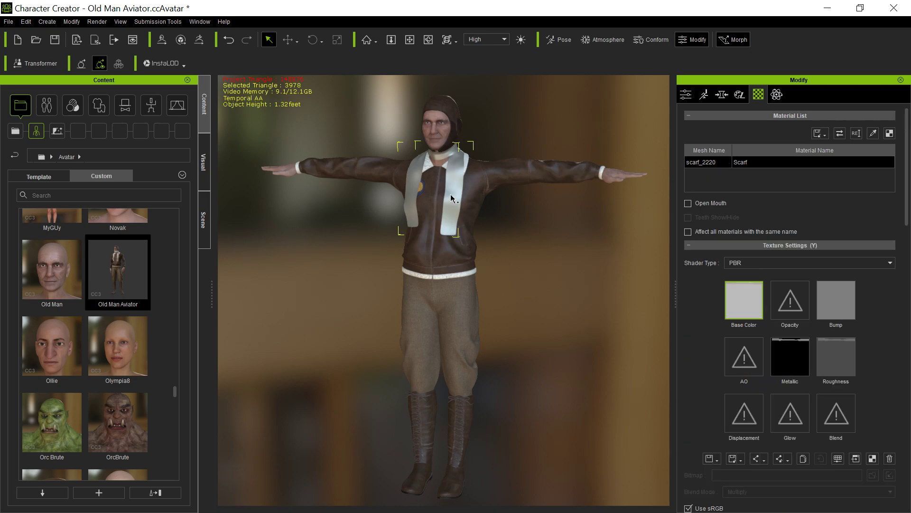
pyautogui.press('Delete')
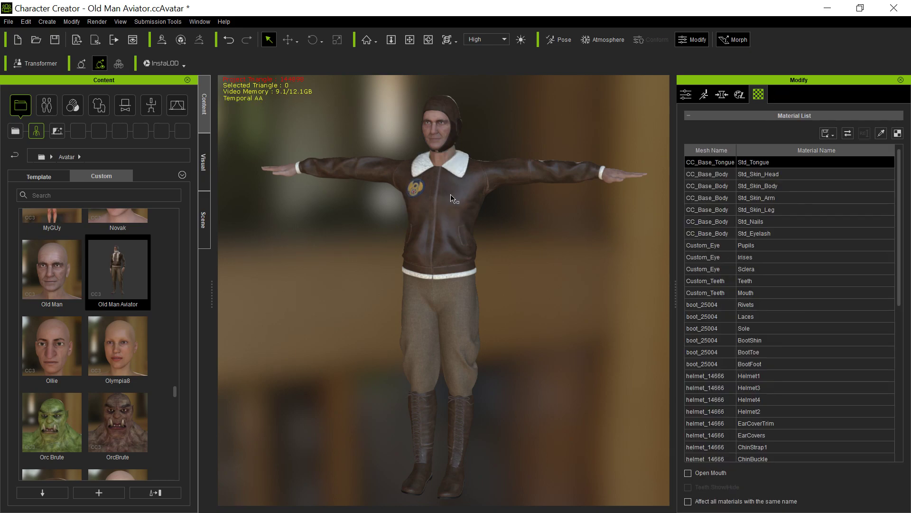
# Reduce the jacket's polygons in Polygon Reduction - Object using InstaLOD Recommended Settings.
pyautogui.click(447, 223)
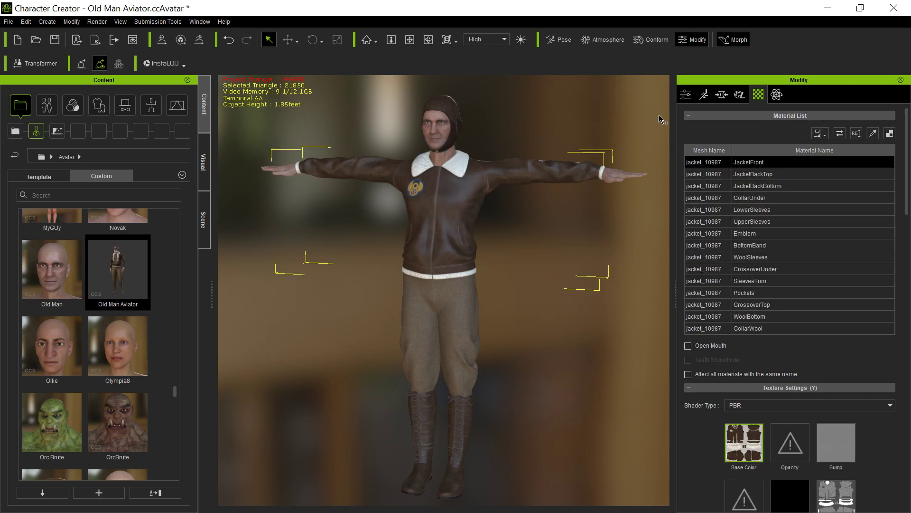
pyautogui.click(686, 94)
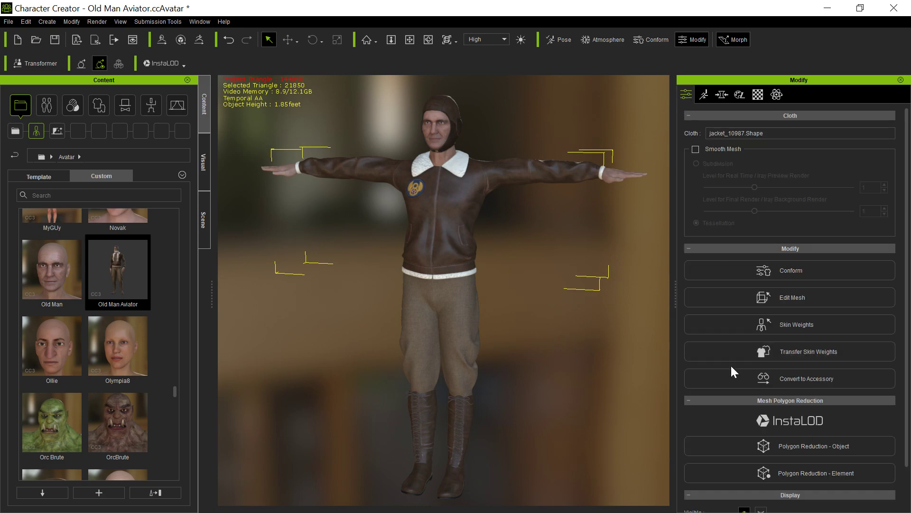
pyautogui.click(746, 445)
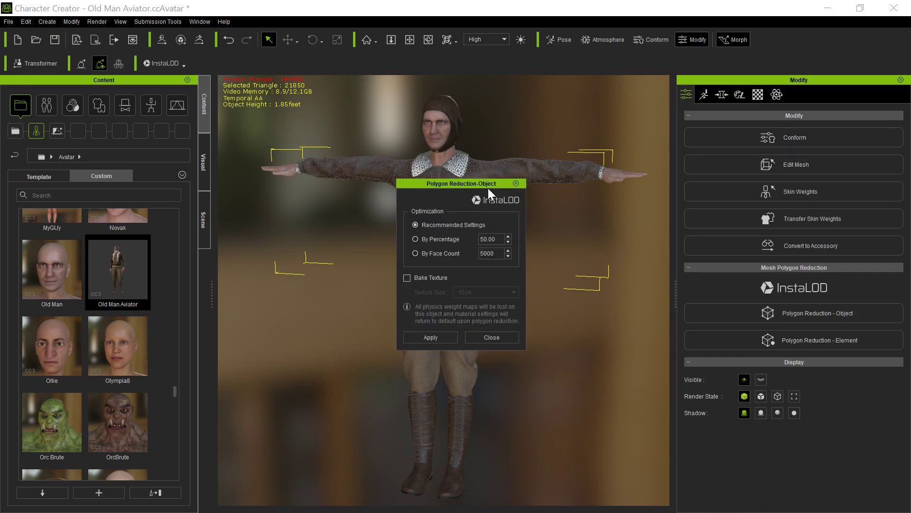
pyautogui.moveTo(489, 187); pyautogui.dragTo(249, 194)
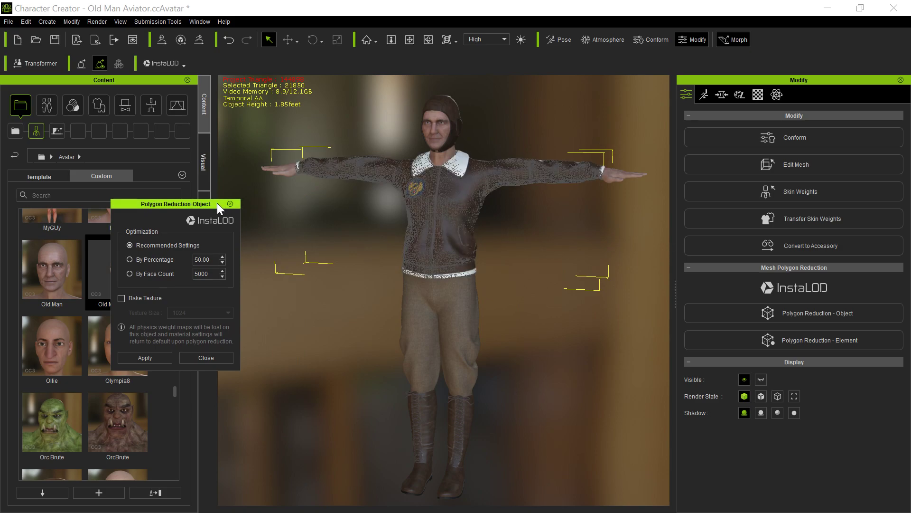
pyautogui.click(193, 347)
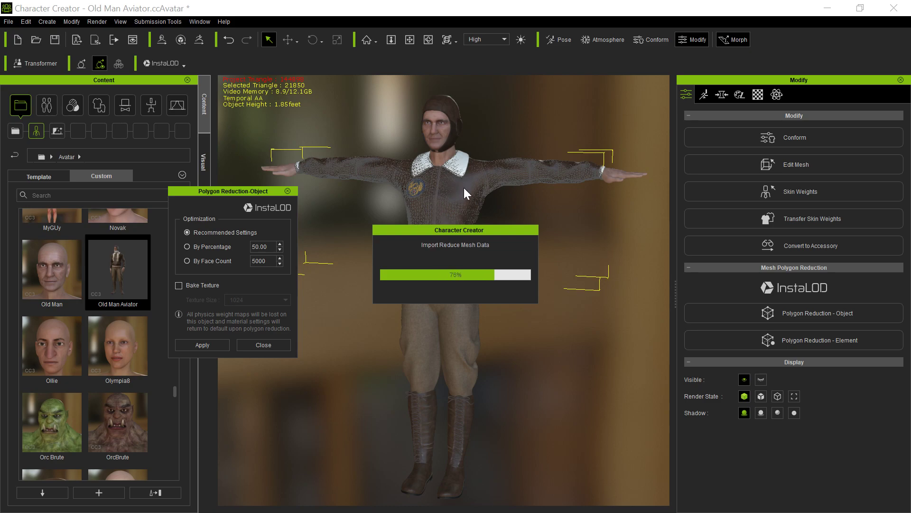
# Apply the same reduction to the helmet, pants and boots (boots drop from 49,696 to 19,877 triangles).
pyautogui.click(447, 111)
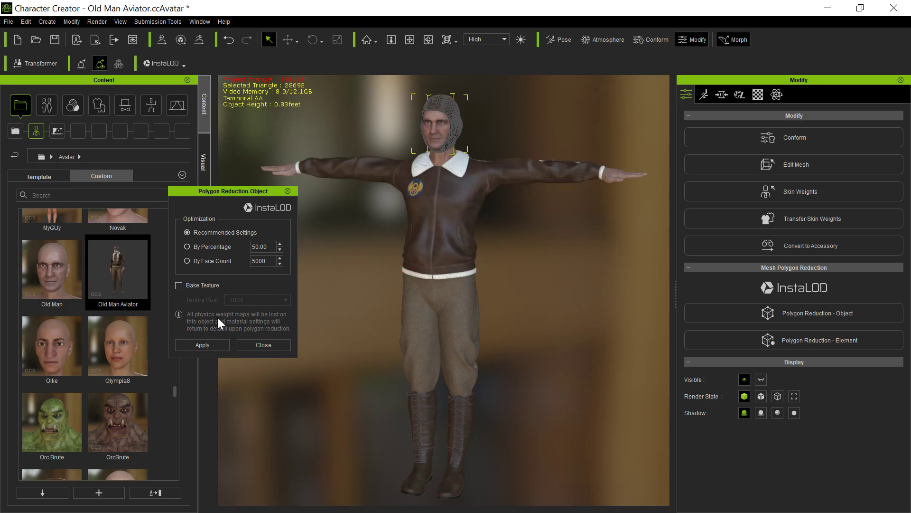
pyautogui.click(210, 342)
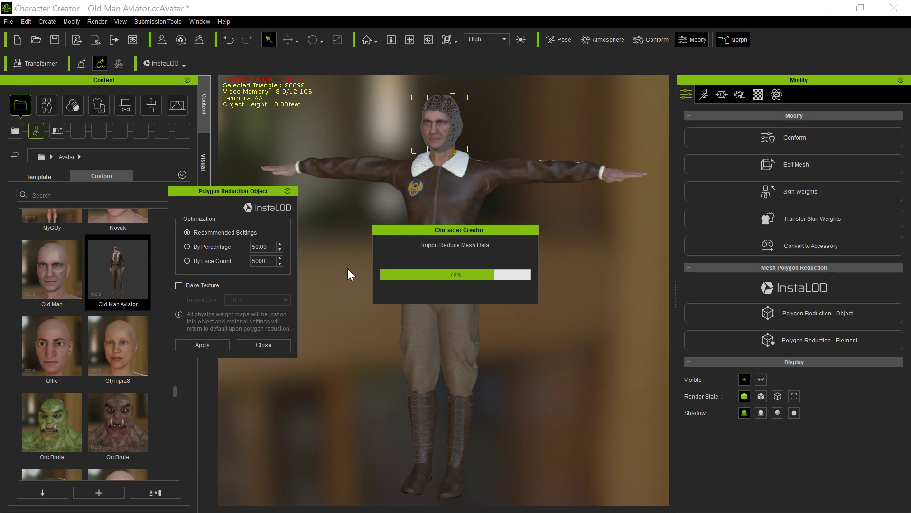
pyautogui.click(424, 347)
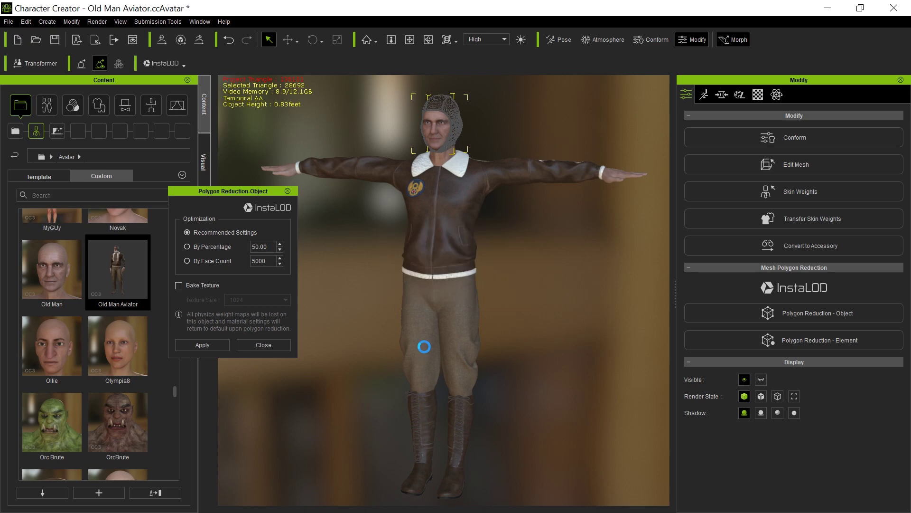
pyautogui.click(215, 345)
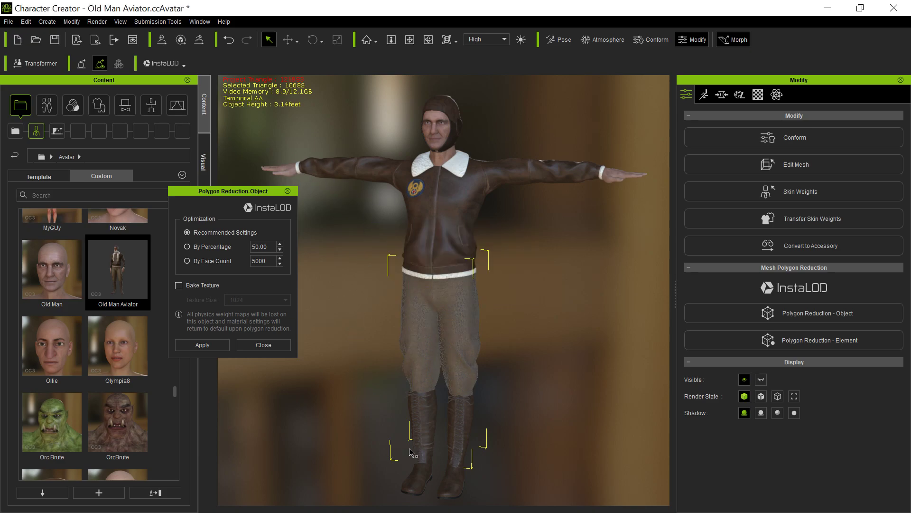
pyautogui.click(429, 421)
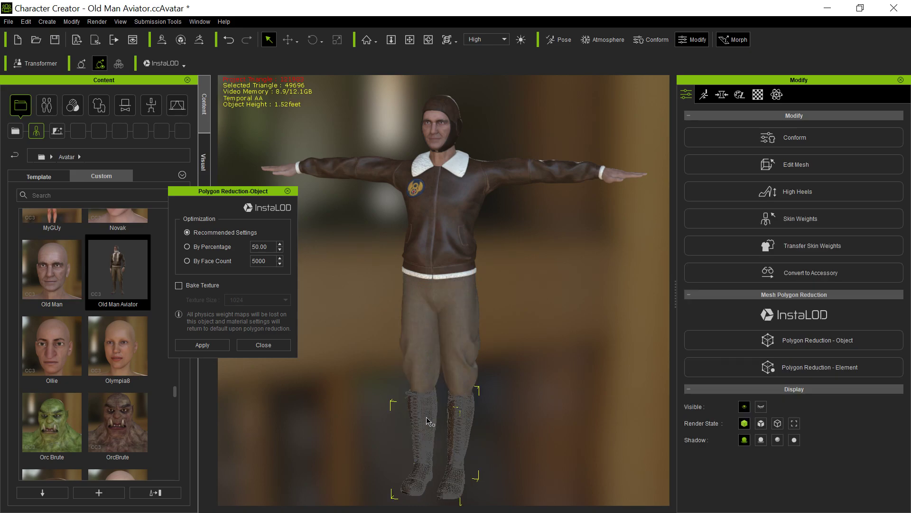
pyautogui.click(202, 345)
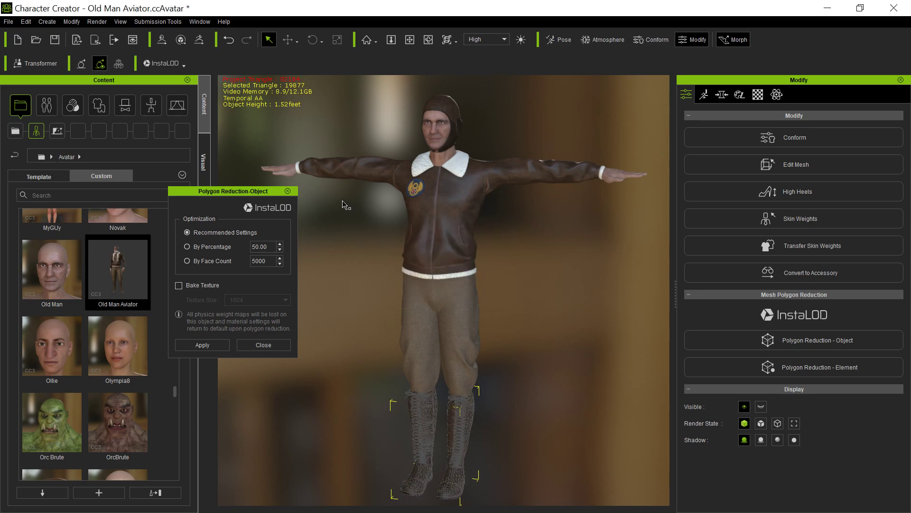
# Close the reduction dialog and set the Arm morph's Arm Length slider to -25.
pyautogui.click(288, 190)
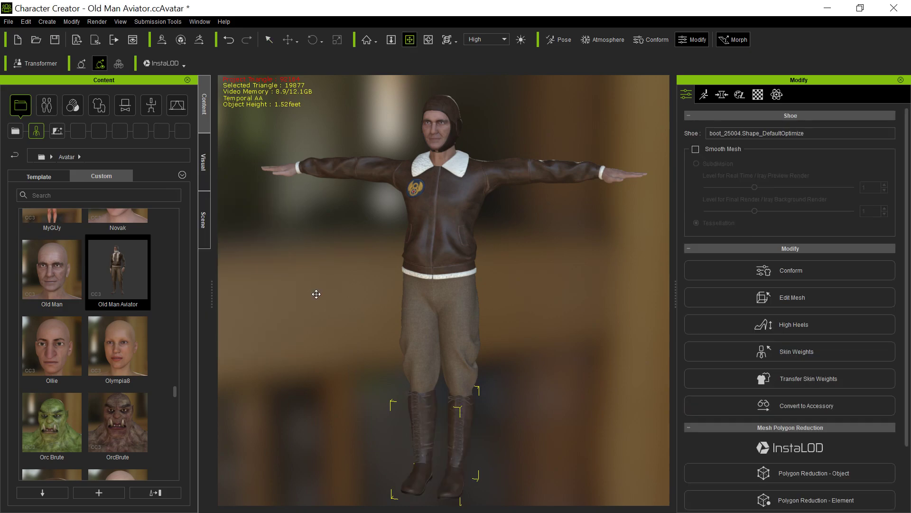
pyautogui.moveTo(319, 310); pyautogui.dragTo(363, 295)
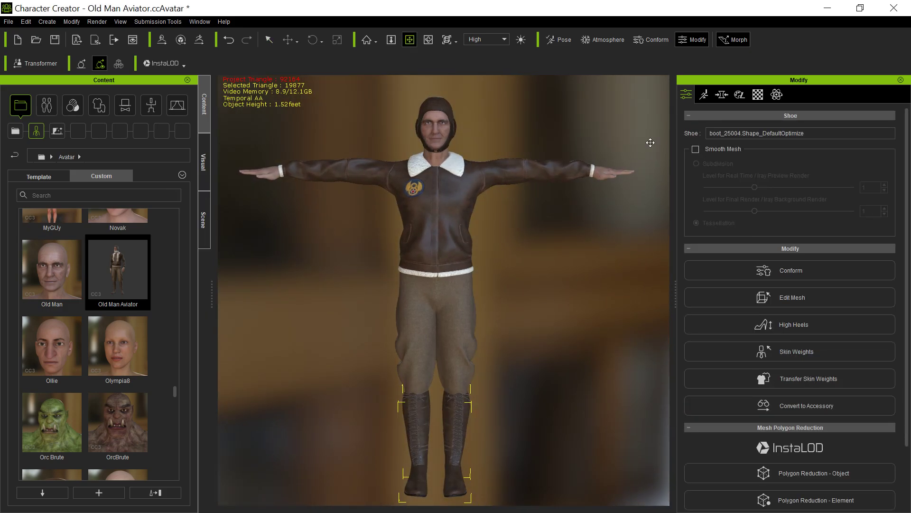
pyautogui.click(722, 94)
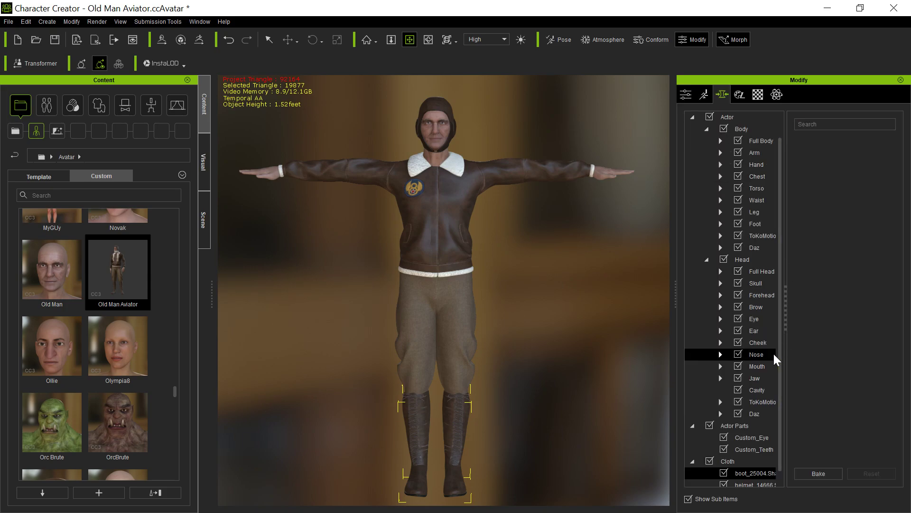
pyautogui.click(754, 152)
pyautogui.scroll(-1, 812, 418)
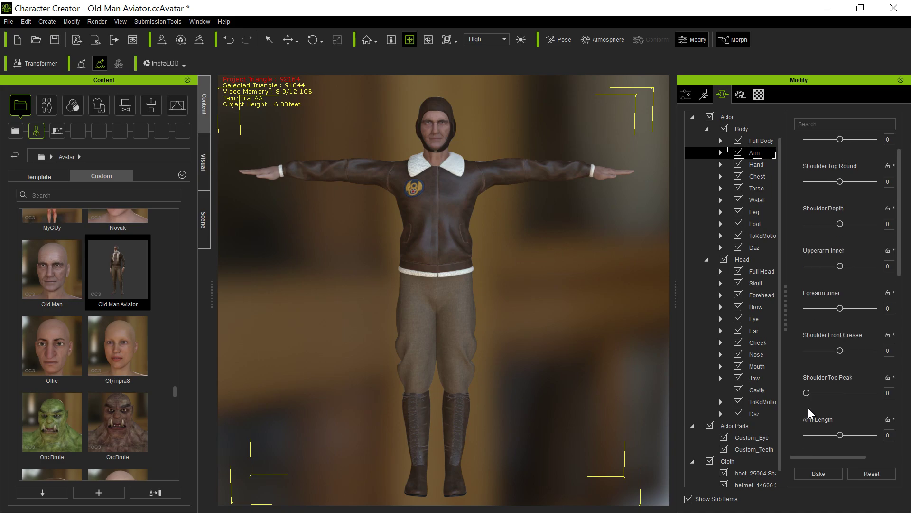
pyautogui.moveTo(841, 434); pyautogui.dragTo(818, 437)
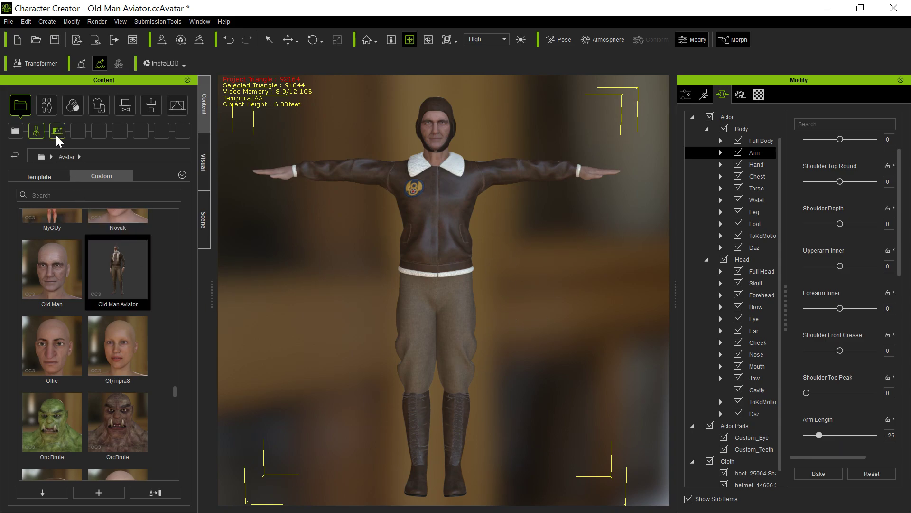
# Drag the Game_Eyes_OneUV template from Avatar Preset > Eye onto the character.
pyautogui.click(46, 105)
pyautogui.click(141, 131)
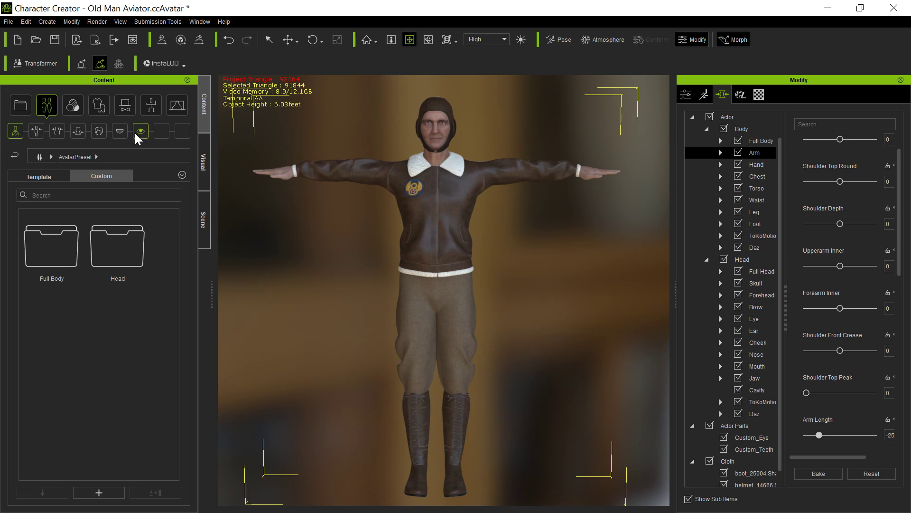
pyautogui.click(35, 180)
pyautogui.scroll(-5, 119, 370)
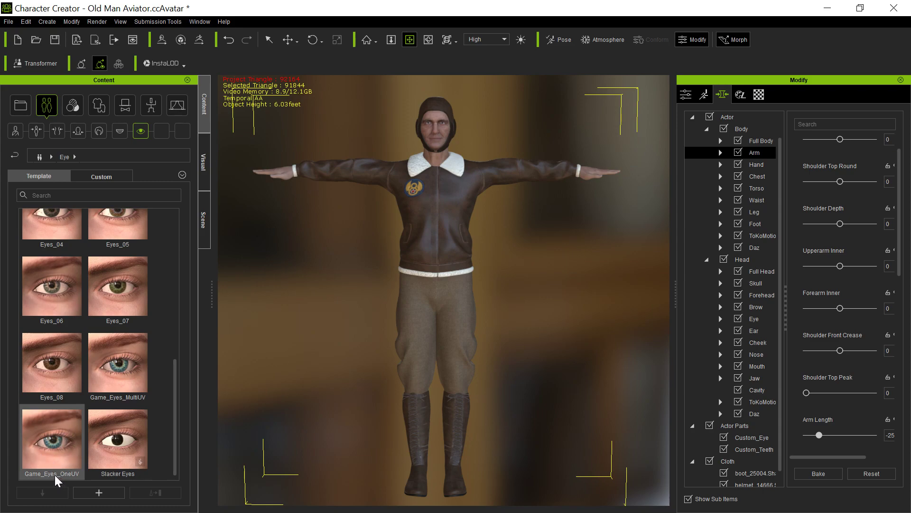
pyautogui.moveTo(45, 444); pyautogui.dragTo(433, 240)
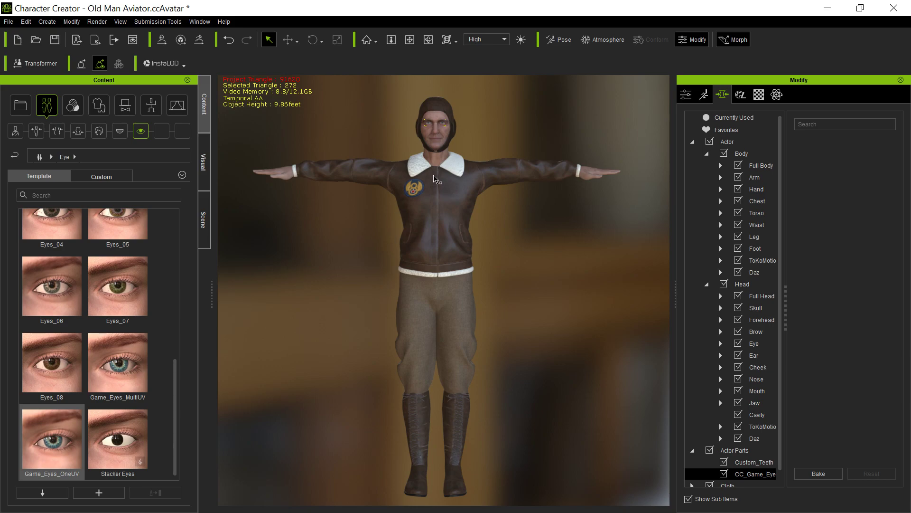
# Apply the Model pose from the Pose motion templates to the aviator.
pyautogui.click(559, 41)
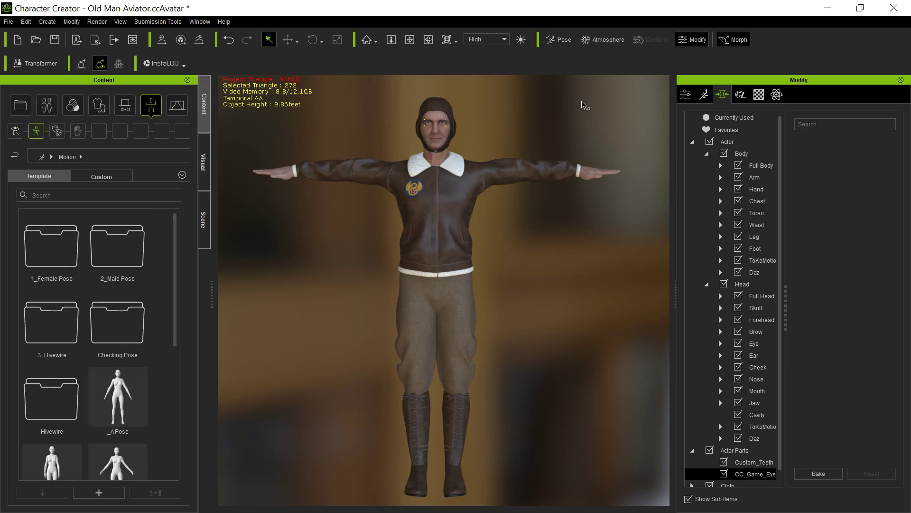
pyautogui.moveTo(175, 274); pyautogui.dragTo(175, 406)
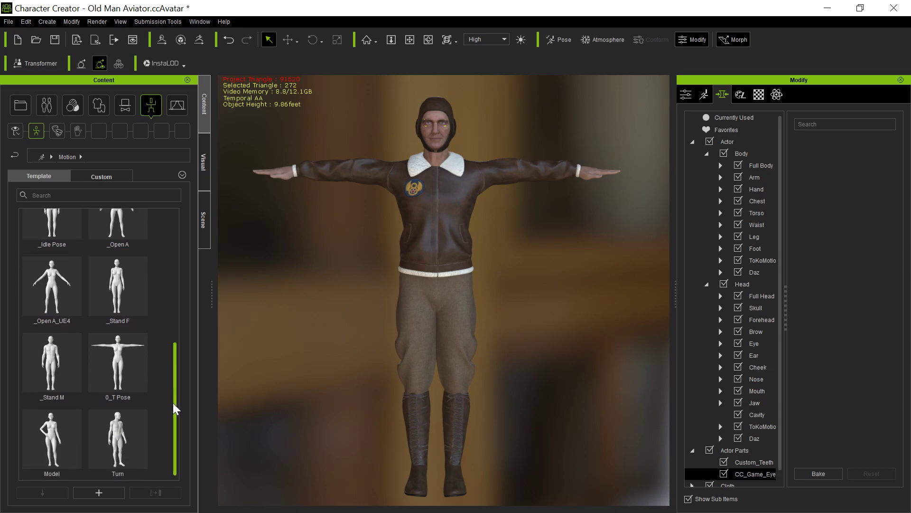
pyautogui.doubleClick(58, 435)
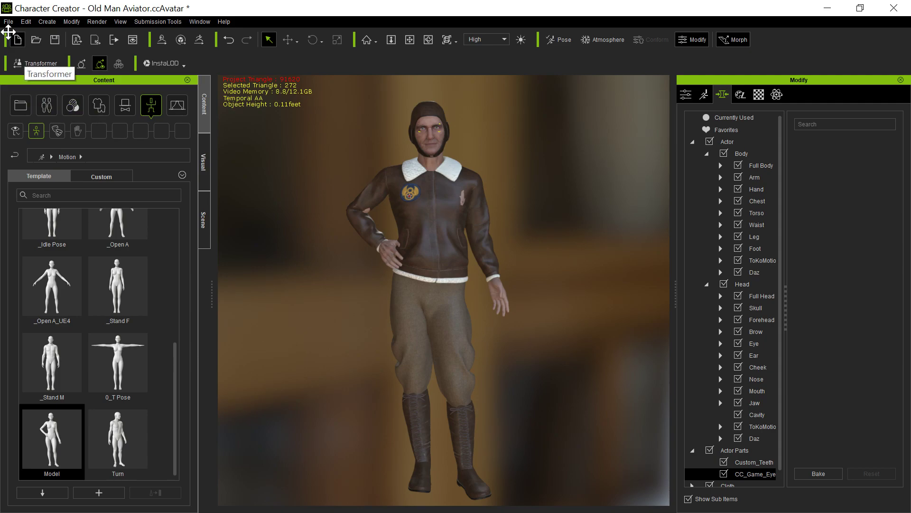
pyautogui.click(7, 22)
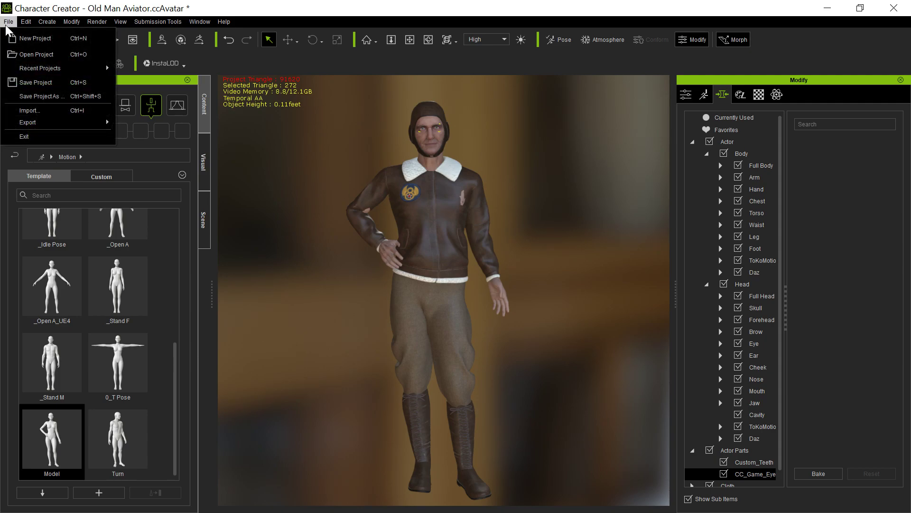
pyautogui.moveTo(27, 124)
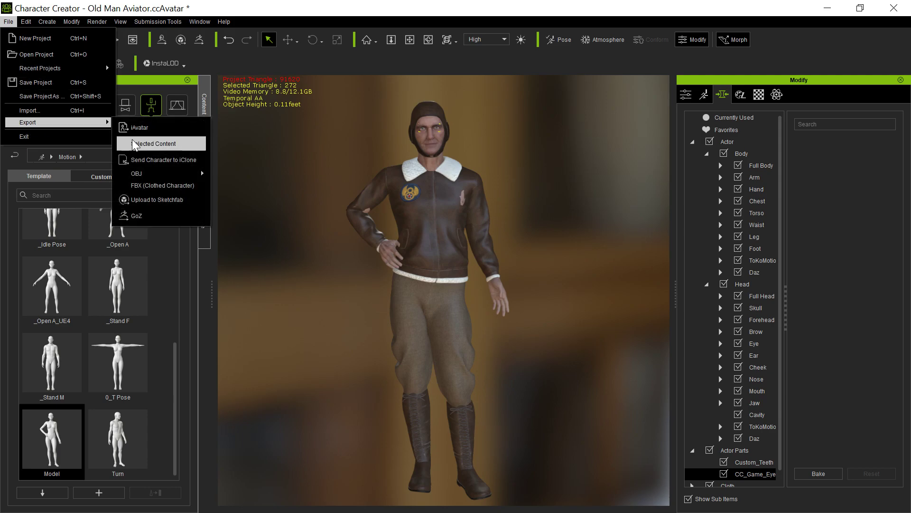
pyautogui.click(143, 186)
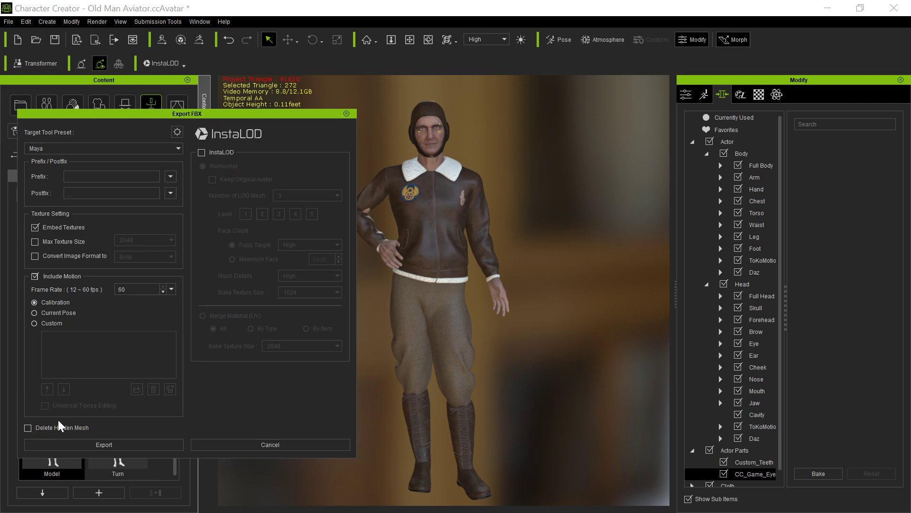
pyautogui.click(267, 445)
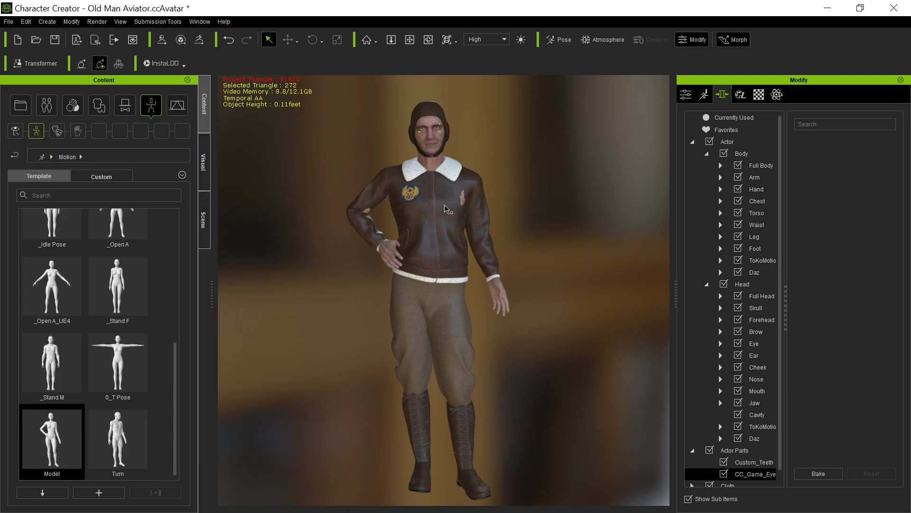
# Conform the jacket with Increase Size 0.70.
pyautogui.click(427, 240)
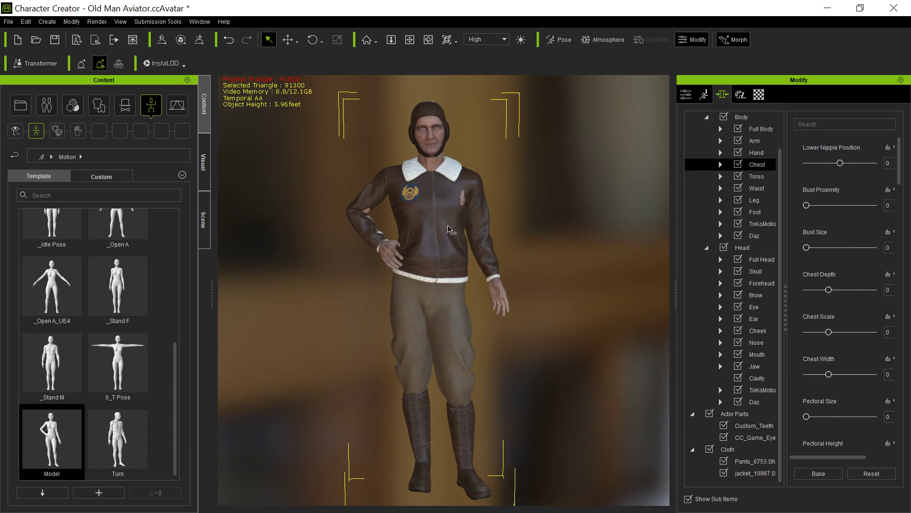
pyautogui.click(686, 94)
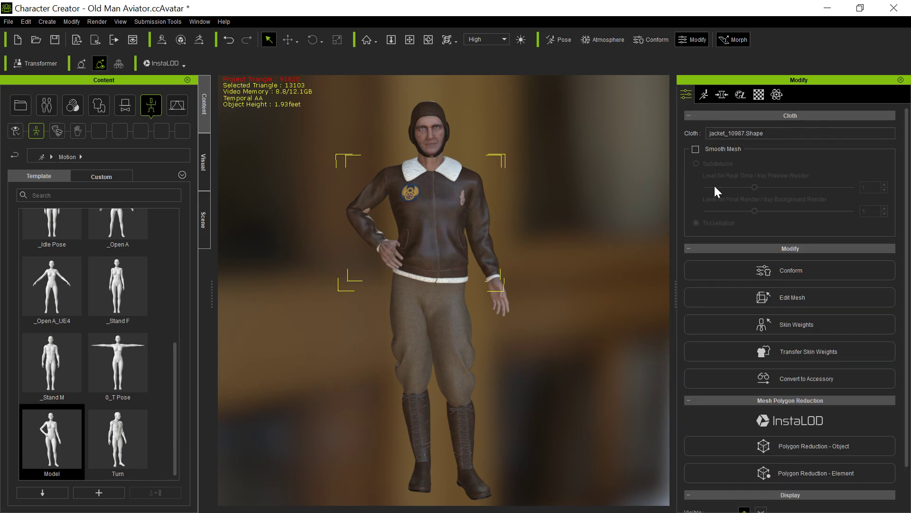
pyautogui.click(824, 272)
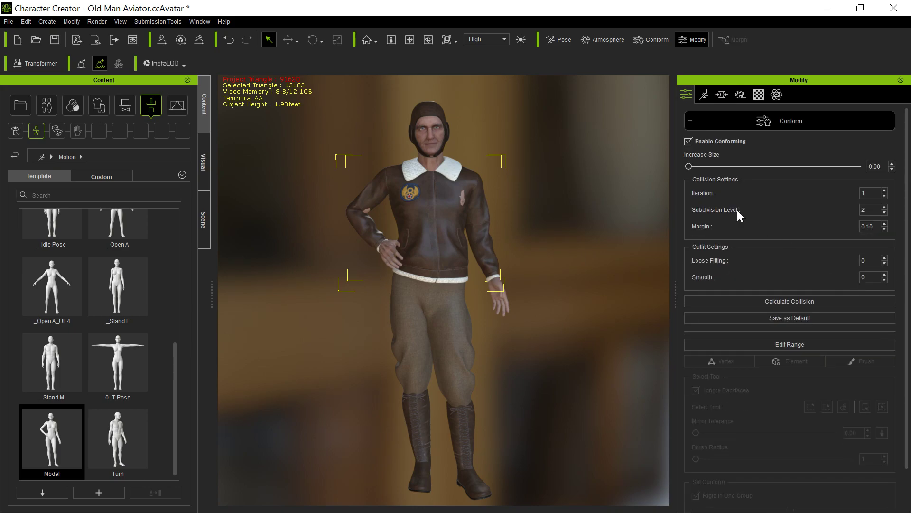
pyautogui.click(892, 164)
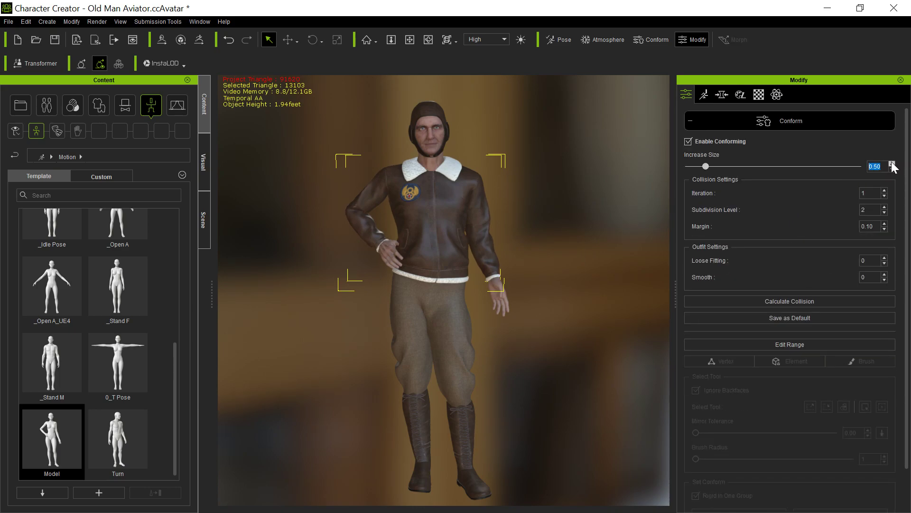
pyautogui.click(892, 163)
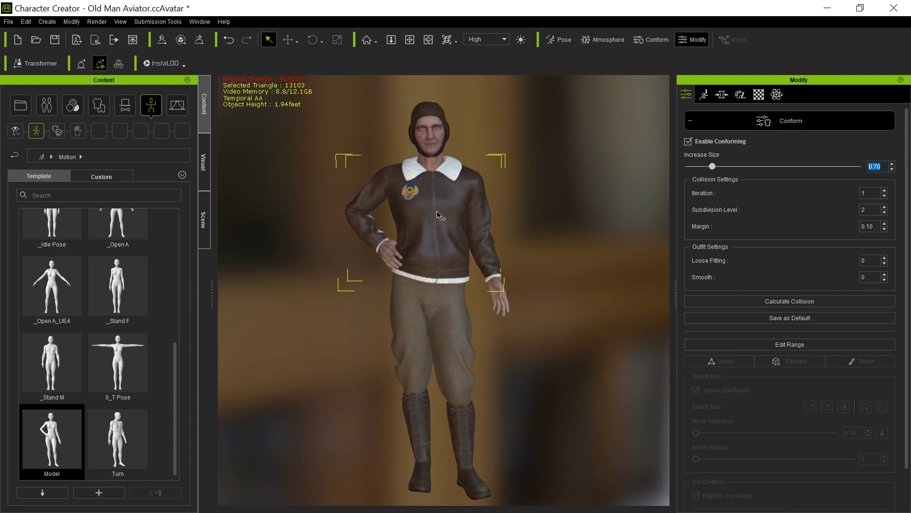
# Conform the pants with Increase Size 0.40.
pyautogui.click(456, 365)
pyautogui.click(455, 348)
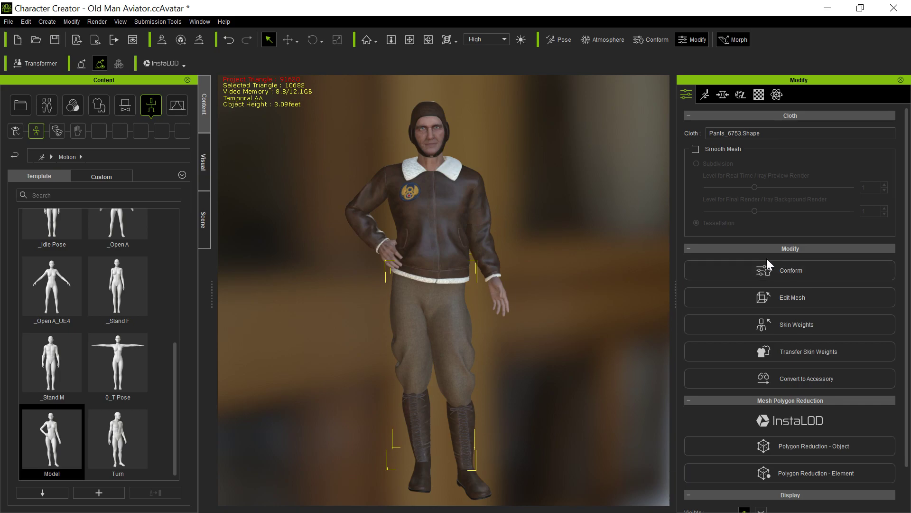
pyautogui.click(785, 272)
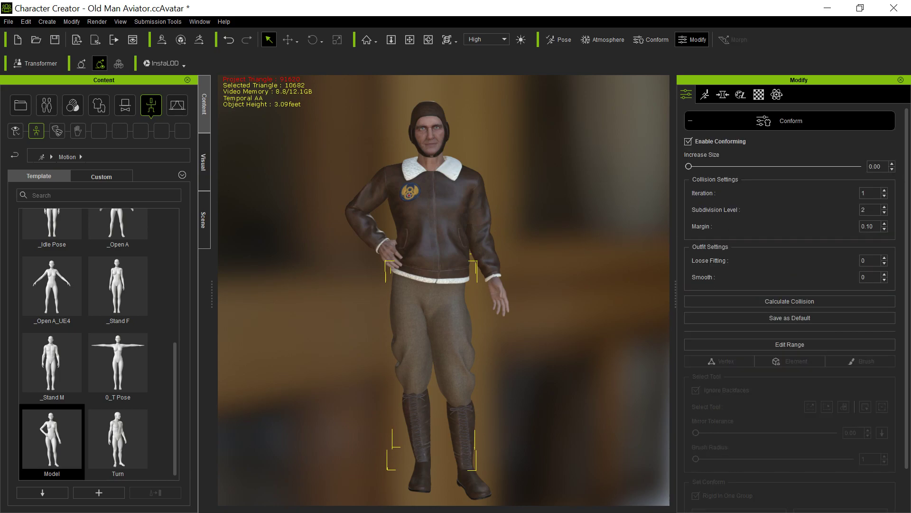
pyautogui.click(893, 164)
pyautogui.click(893, 164)
pyautogui.click(892, 163)
pyautogui.click(892, 163)
# Conform the boots with Increase Size 0.50, then deselect them.
pyautogui.click(472, 446)
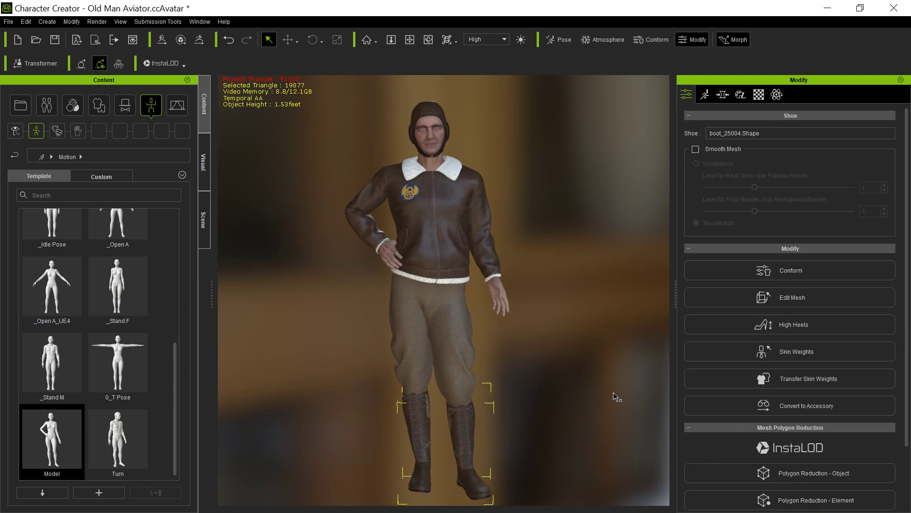
pyautogui.click(771, 270)
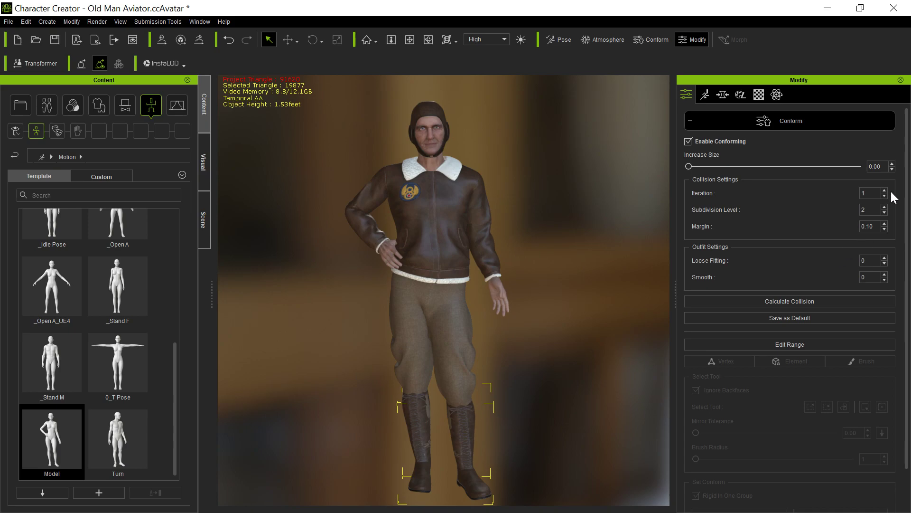
pyautogui.click(893, 164)
pyautogui.click(892, 164)
pyautogui.click(892, 164)
pyautogui.click(892, 164)
pyautogui.click(892, 164)
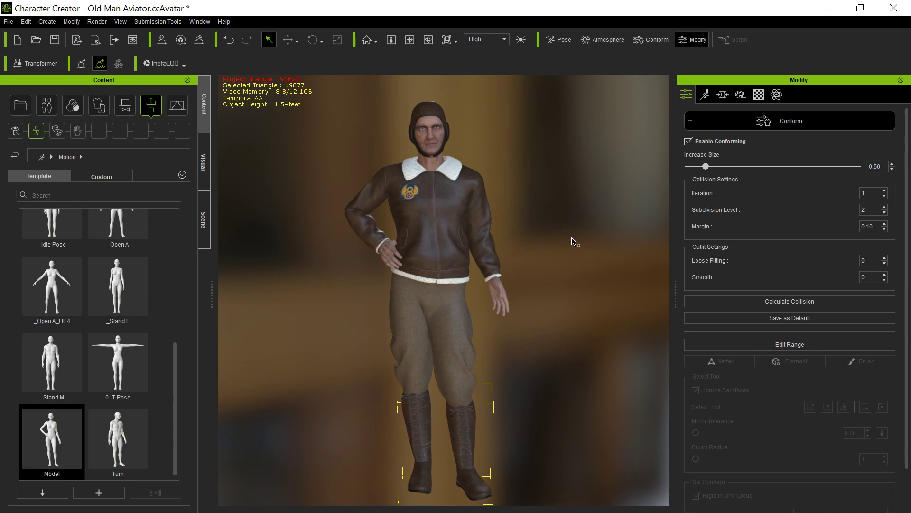
pyautogui.click(569, 304)
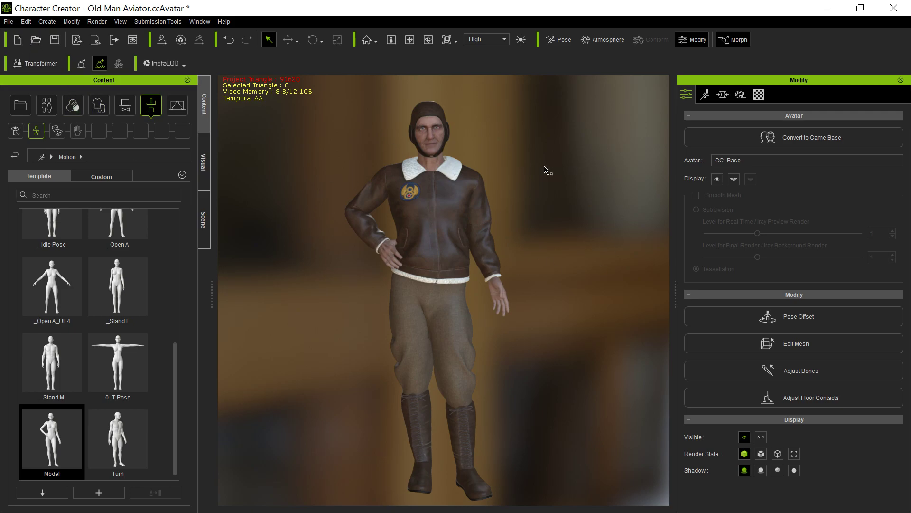
# Return the aviator to the 0_T Pose template.
pyautogui.click(167, 233)
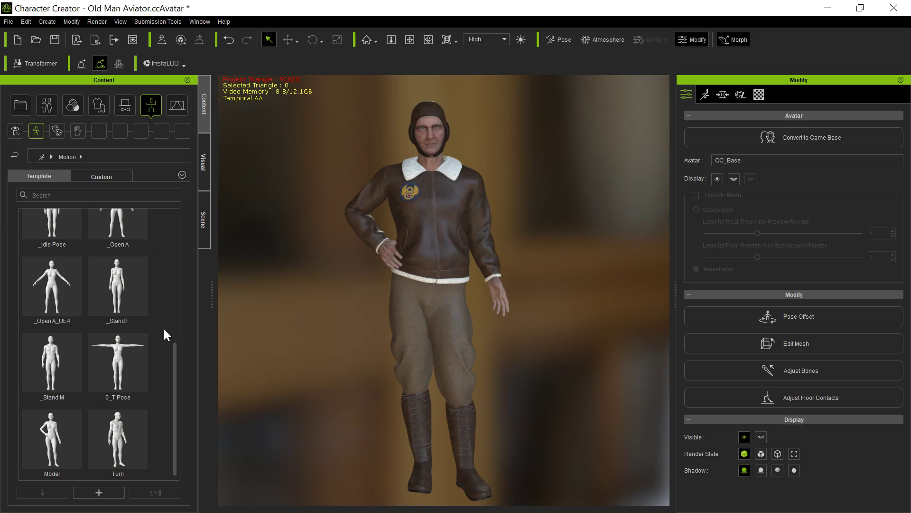
pyautogui.moveTo(174, 343); pyautogui.dragTo(187, 244)
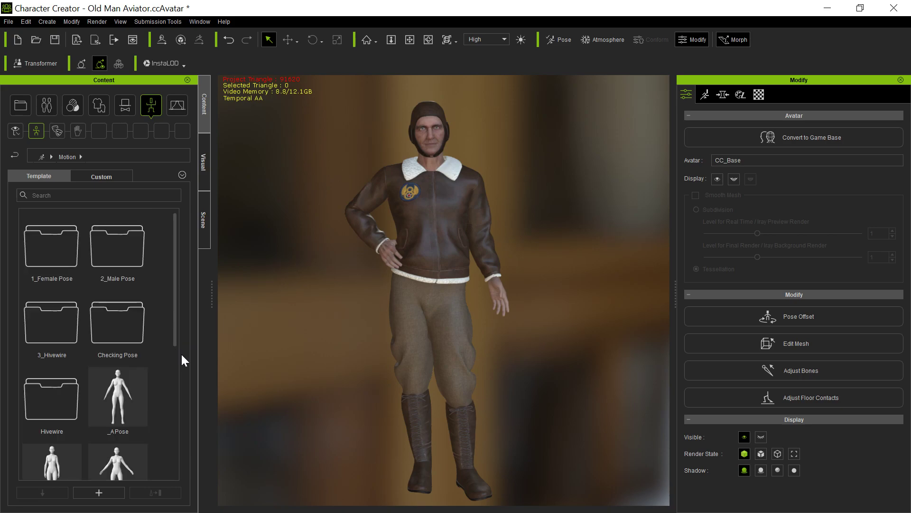
pyautogui.moveTo(174, 309); pyautogui.dragTo(175, 403)
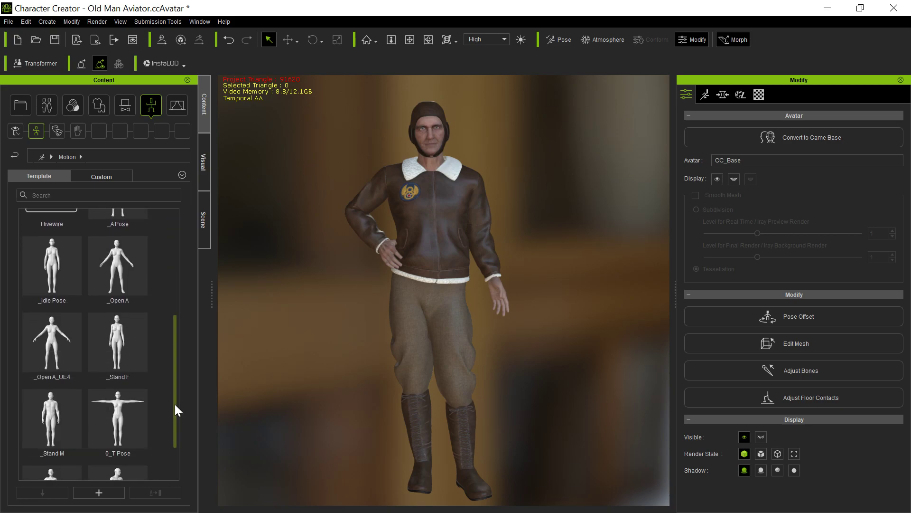
pyautogui.click(123, 414)
pyautogui.doubleClick(122, 412)
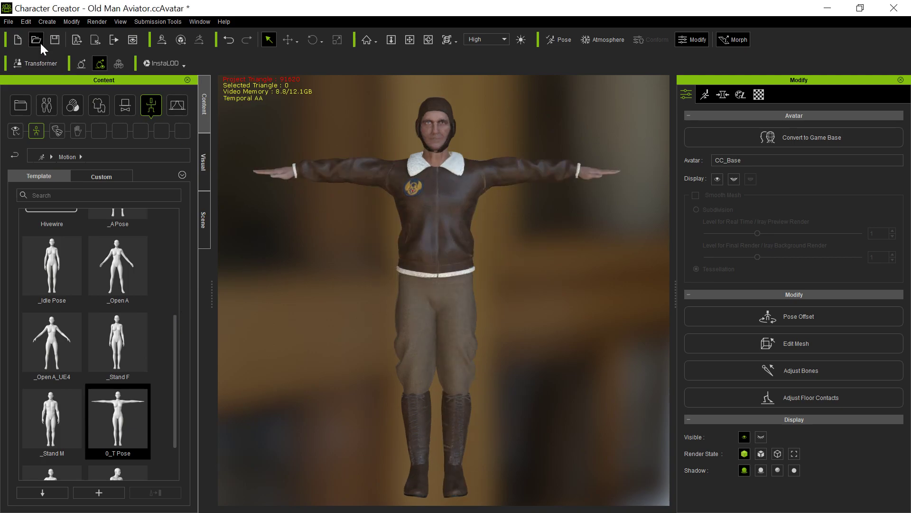
# Bring up the Export FBX dialog for the clothed avatar via File > Export.
pyautogui.click(9, 21)
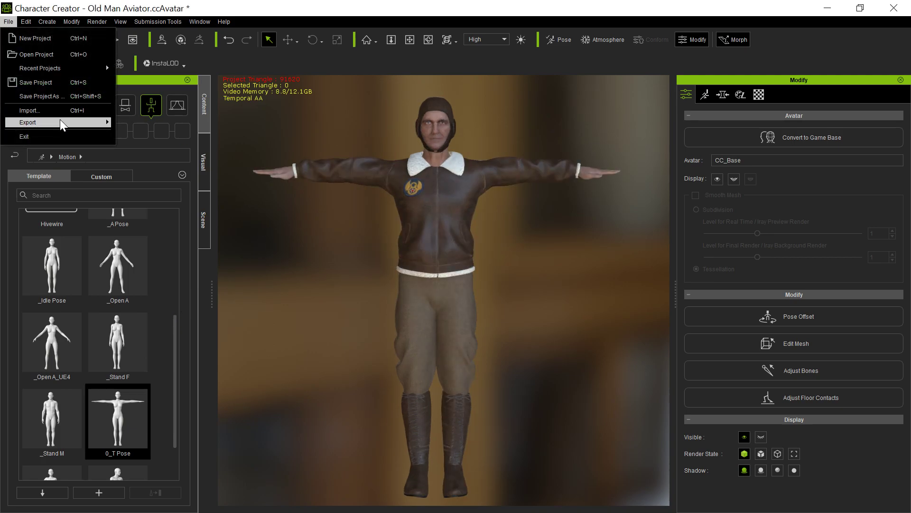
pyautogui.moveTo(61, 127)
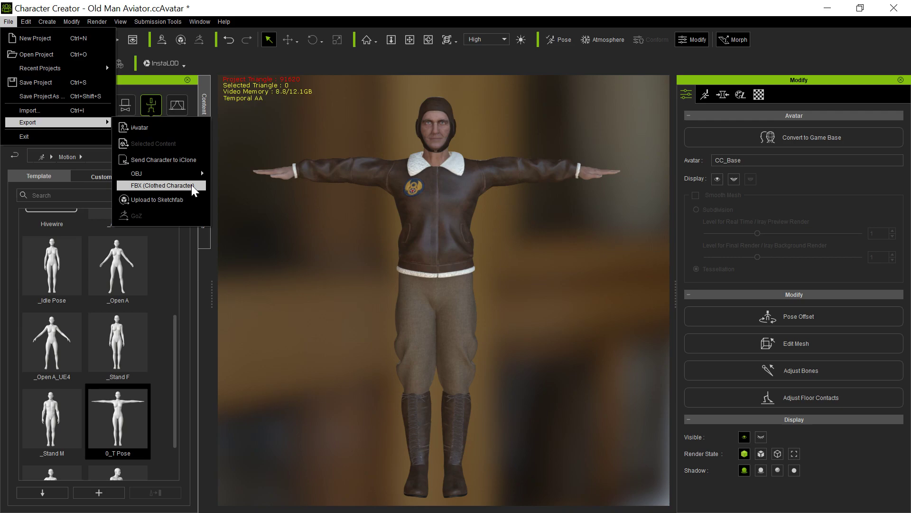
pyautogui.click(159, 185)
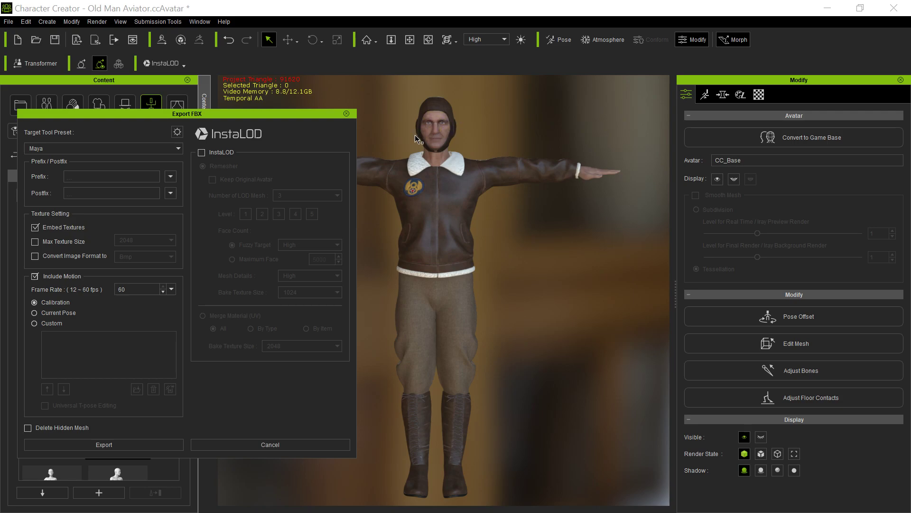
# Set the FBX Target Tool Preset to 3ds Max and exclude motion.
pyautogui.click(144, 148)
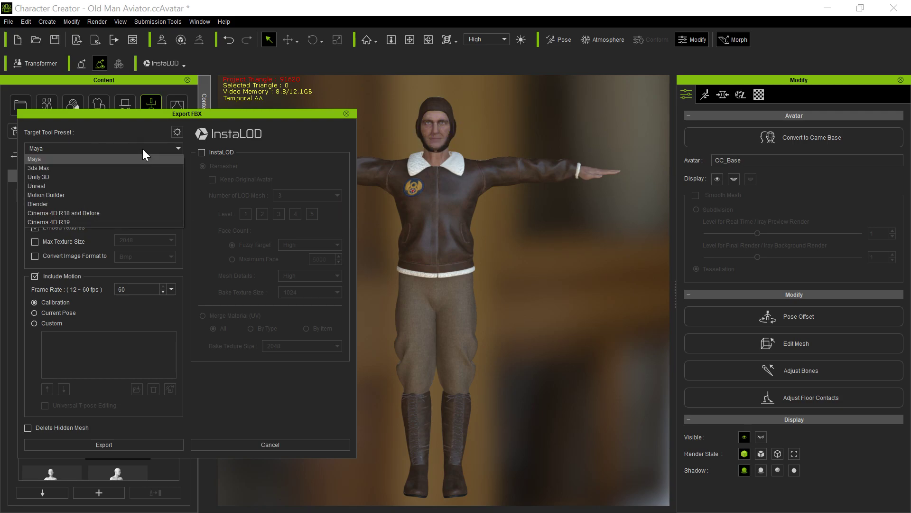
pyautogui.click(116, 167)
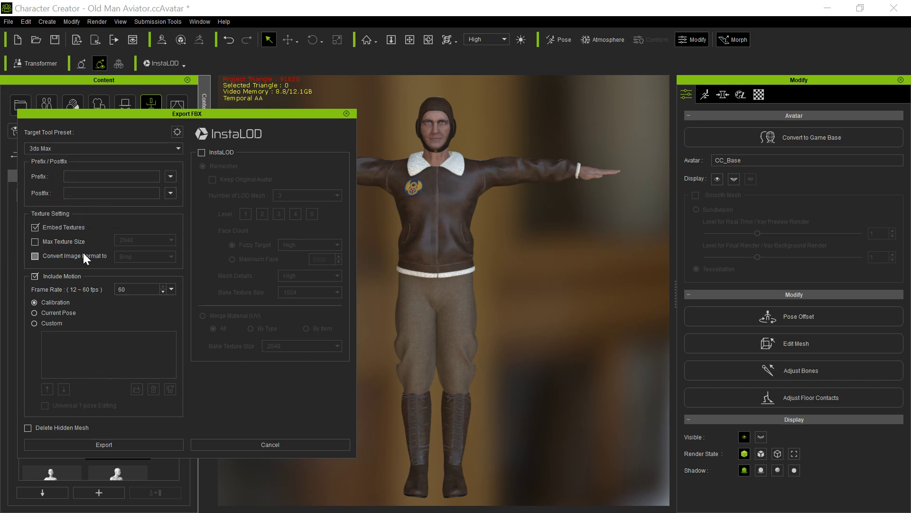
pyautogui.click(45, 278)
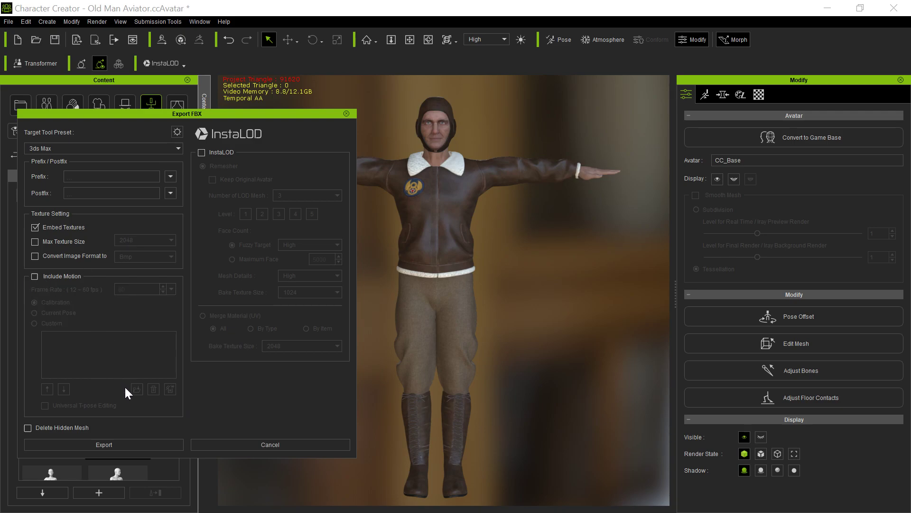
# Export the avatar as test.Fbx, replacing the existing file.
pyautogui.click(124, 440)
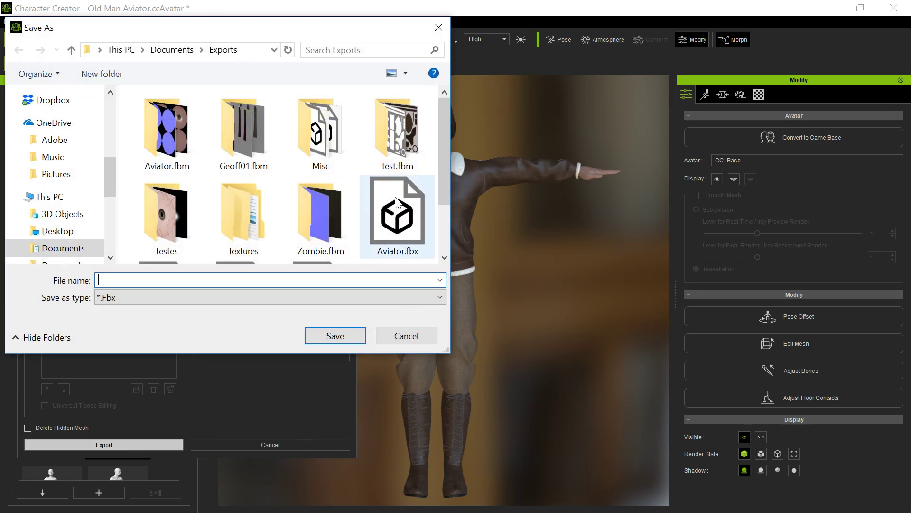
pyautogui.scroll(-2, 397, 201)
pyautogui.doubleClick(238, 226)
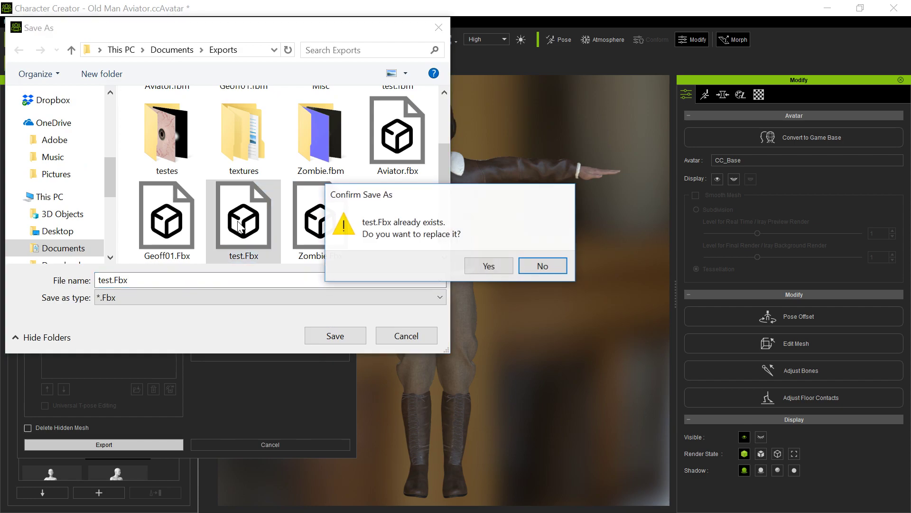
pyautogui.click(475, 265)
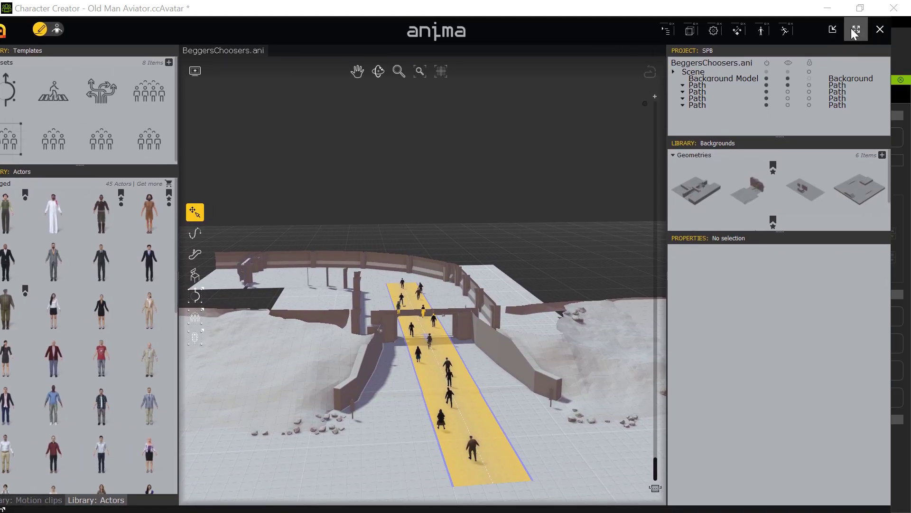
# Maximize Anima, turn on content editing mode, and scroll the Actors library down to Project.
pyautogui.click(856, 29)
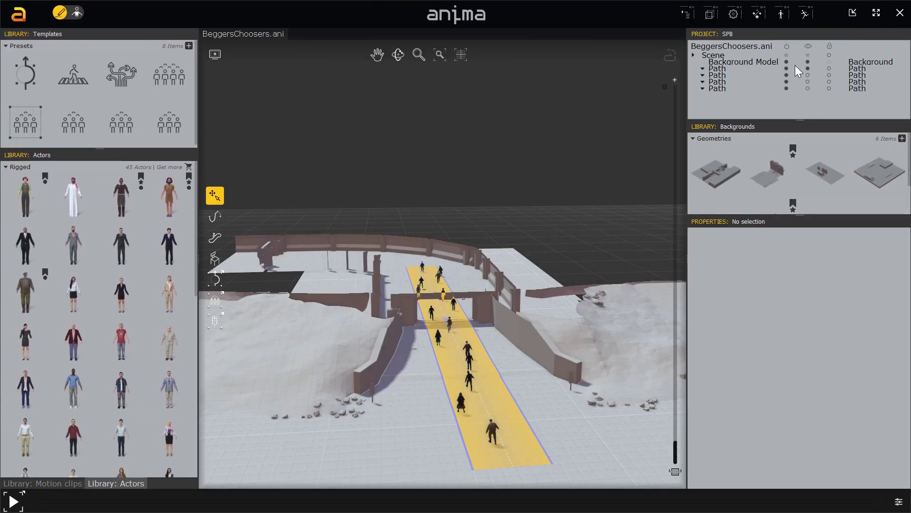
pyautogui.click(75, 16)
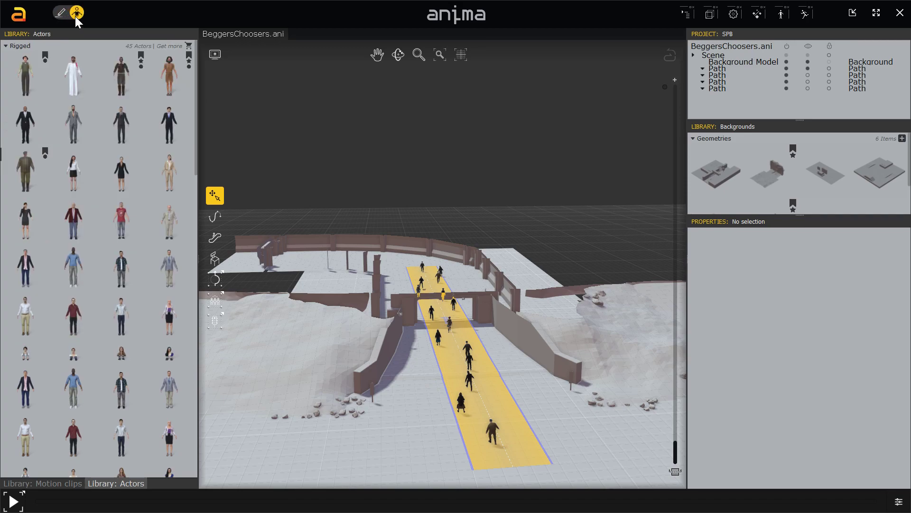
pyautogui.scroll(-10, 137, 129)
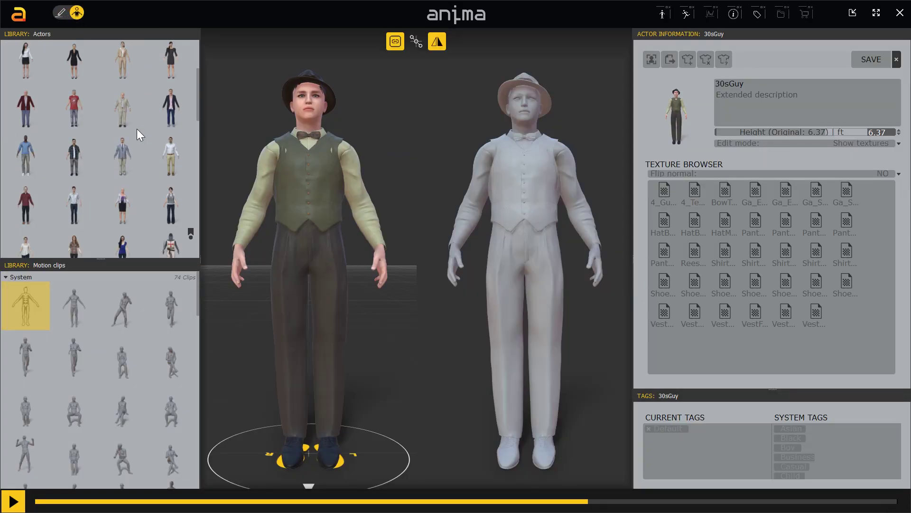
pyautogui.scroll(-3, 136, 129)
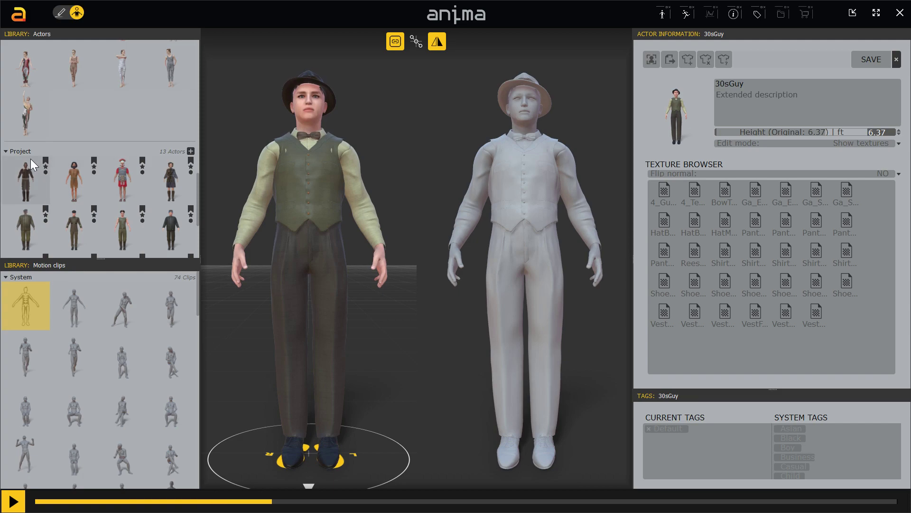
# Import test.Fbx from the Exports folder as a new actor in the project.
pyautogui.click(191, 151)
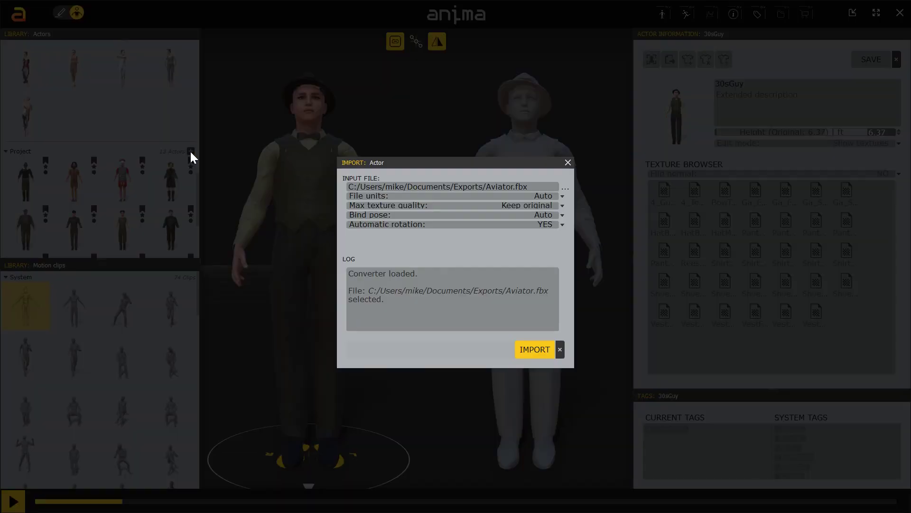
pyautogui.click(568, 191)
pyautogui.scroll(-1, 579, 309)
pyautogui.click(587, 360)
pyautogui.doubleClick(588, 360)
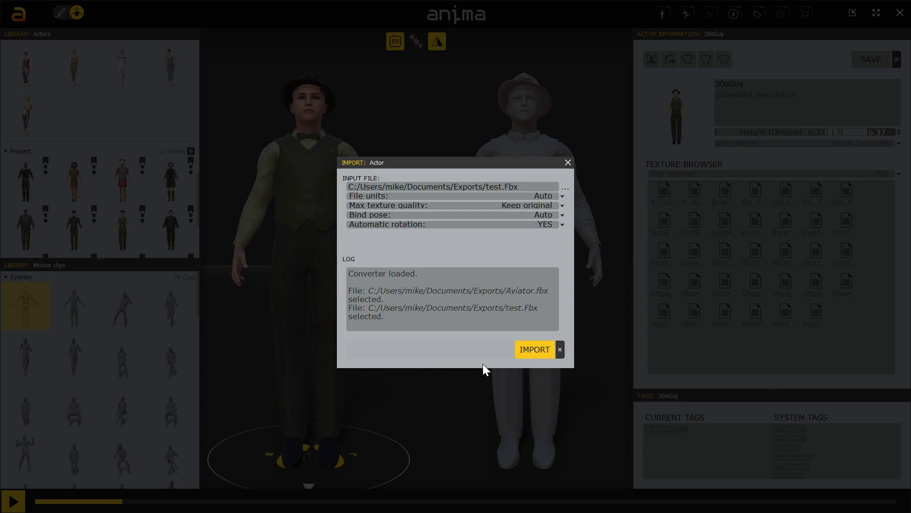
pyautogui.click(530, 352)
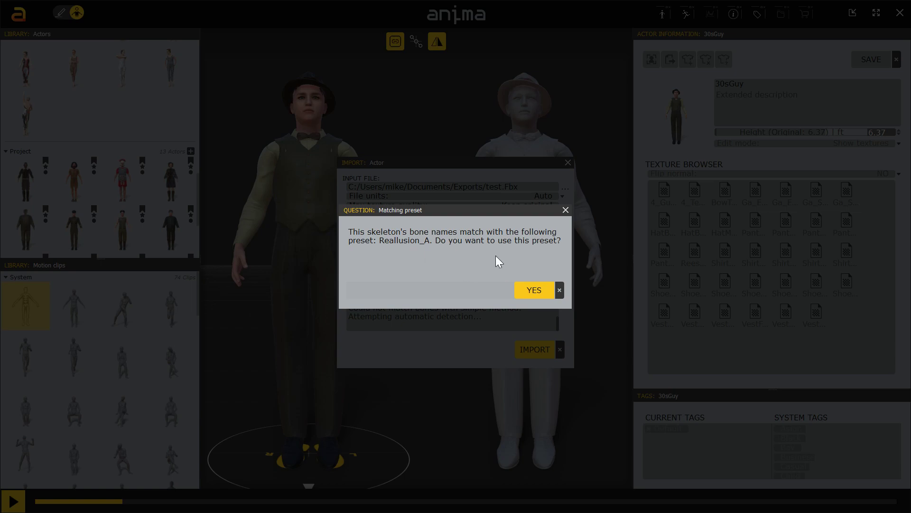
# Accept the matched Reallusion_A skeleton preset for the test.Fbx import.
pyautogui.click(533, 290)
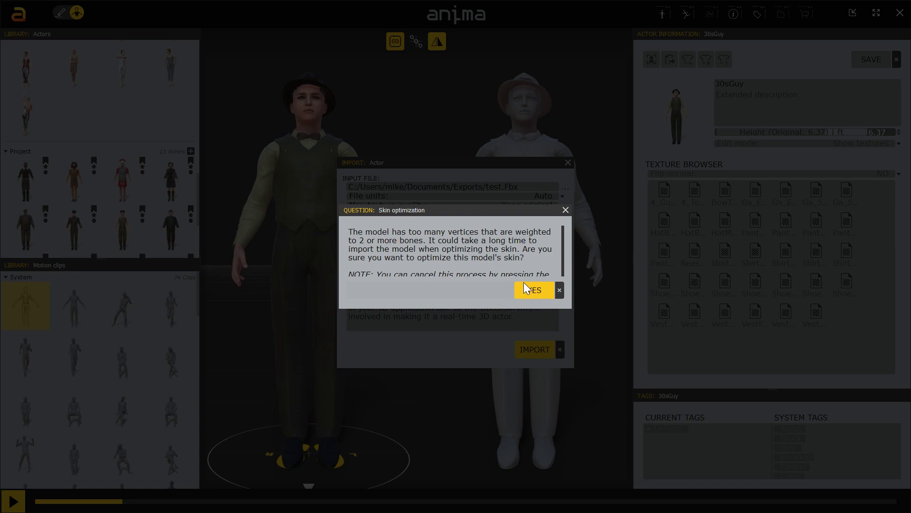
# Agree to skin optimization, then close the import dialog once the log finishes.
pyautogui.click(561, 293)
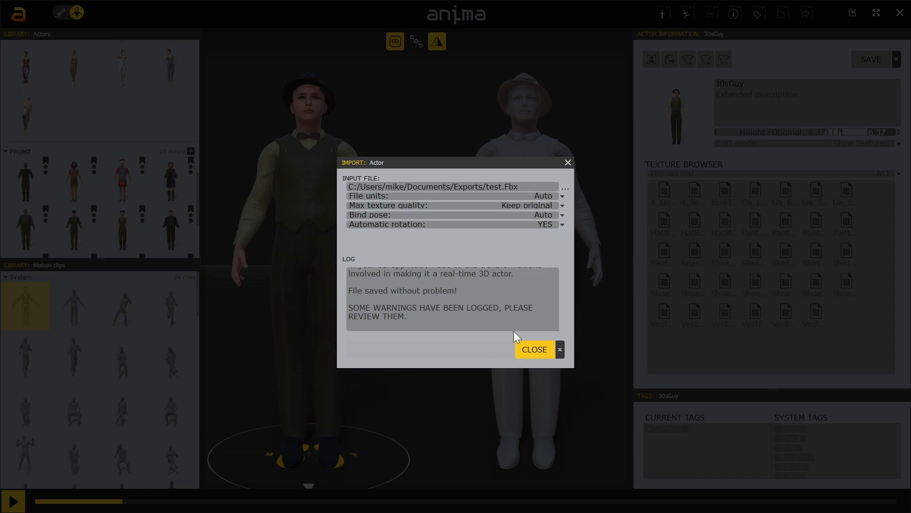
pyautogui.click(533, 350)
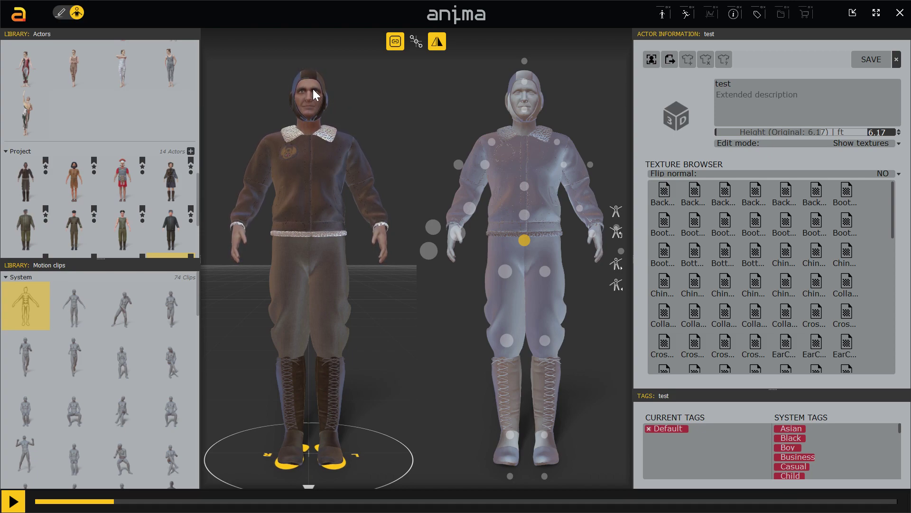
# In Edit materials mode, change the Std Eyelash material type from Standard to Hair.
pyautogui.click(898, 143)
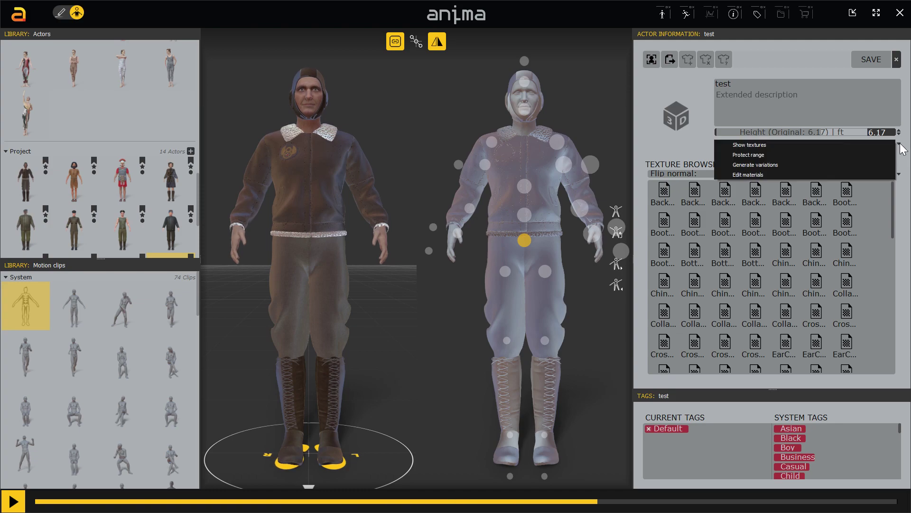
pyautogui.click(836, 175)
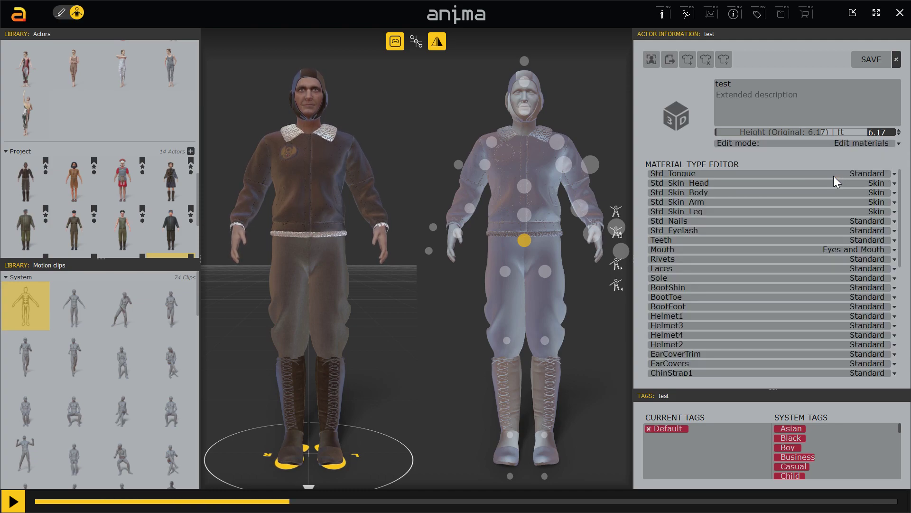
pyautogui.click(873, 228)
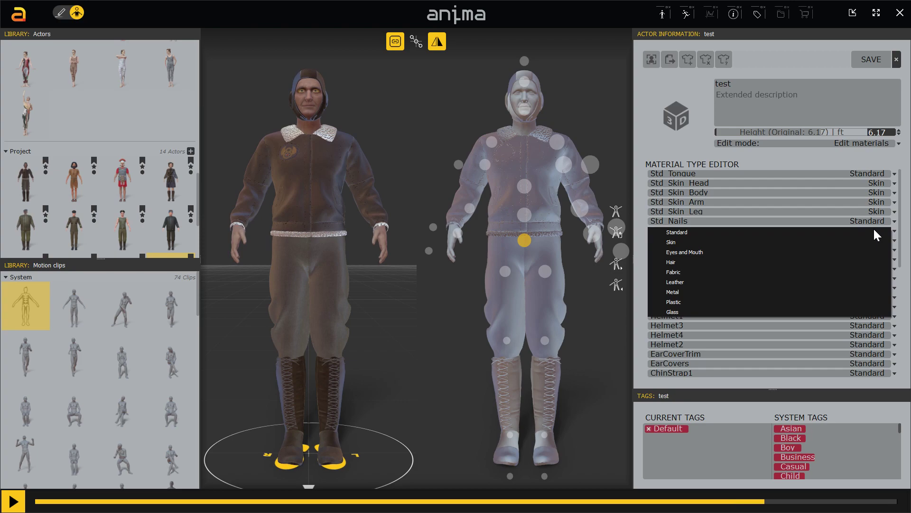
pyautogui.click(776, 262)
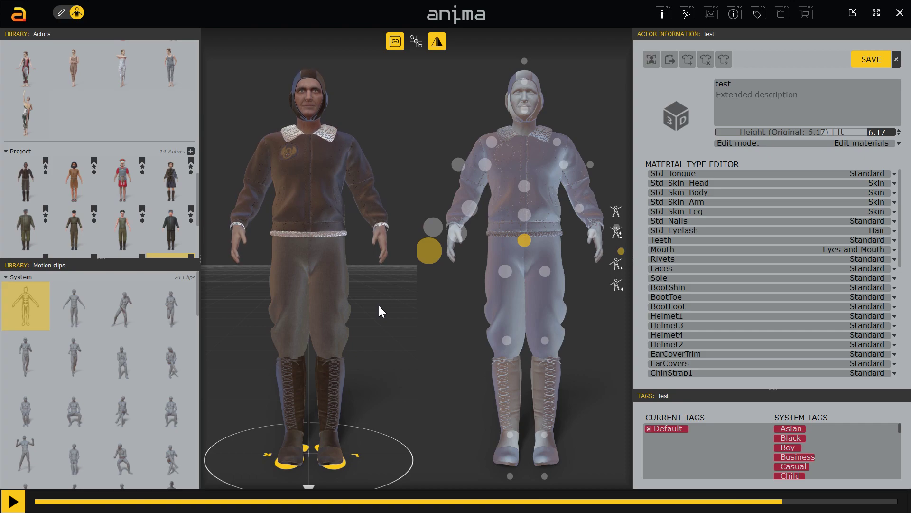
# Play the Dancing (Female) clip on the test actor and save the library changes.
pyautogui.click(127, 314)
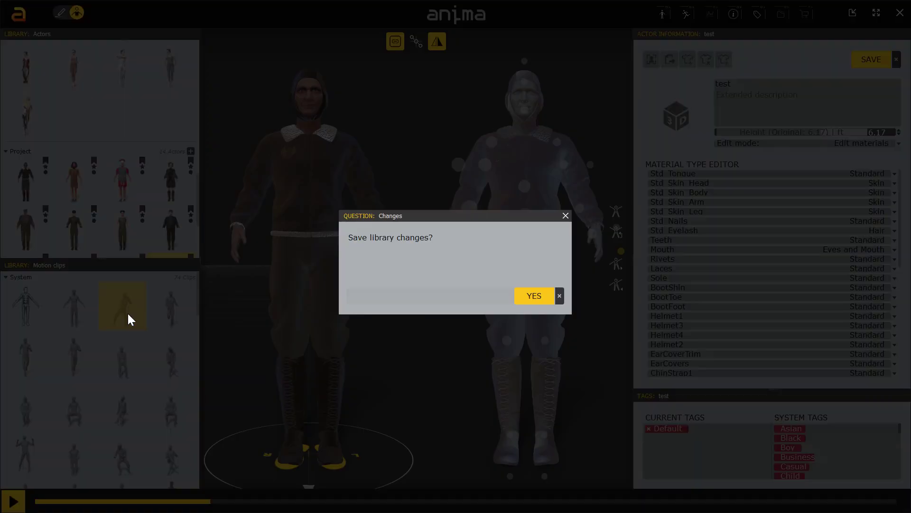
pyautogui.click(535, 296)
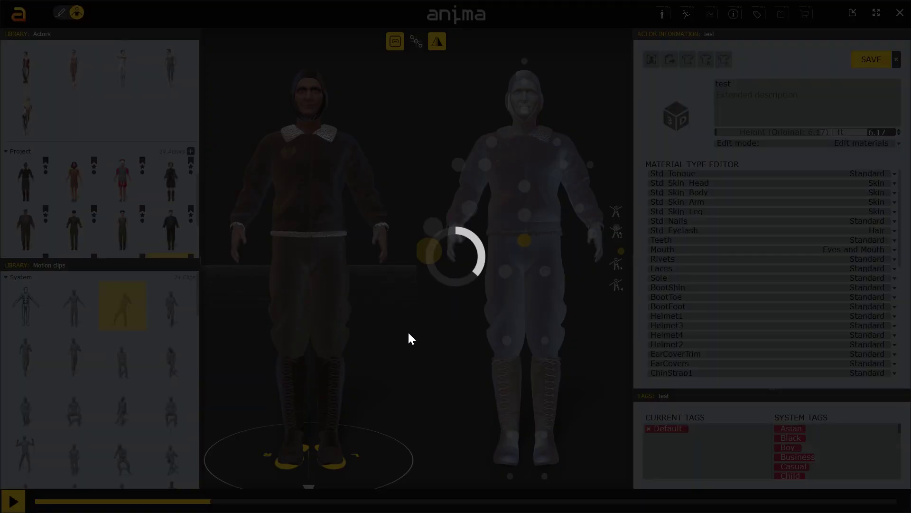